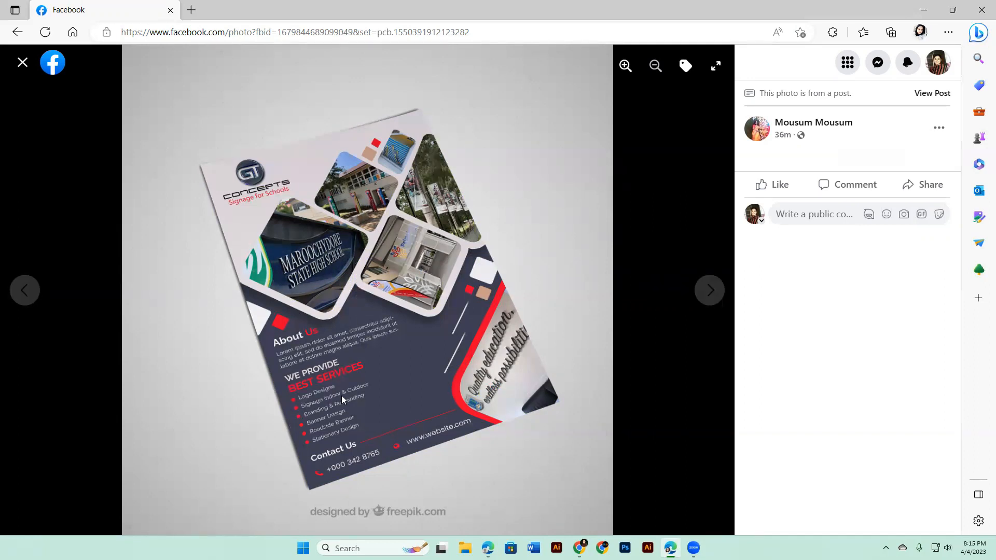
# Step: View the flyer mockup photos in the "contest" post and close the photo viewer
pyautogui.click(705, 299)
pyautogui.click(23, 289)
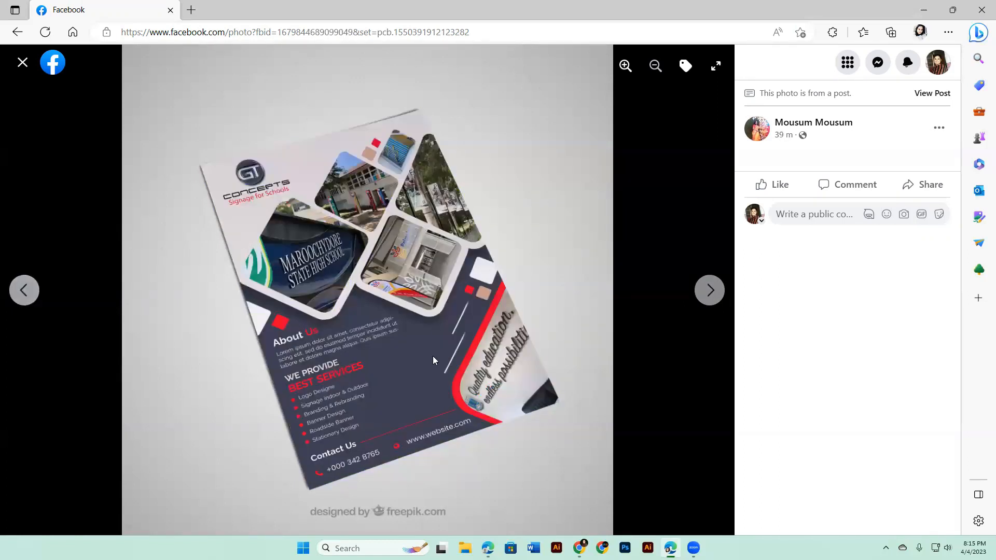
pyautogui.click(709, 294)
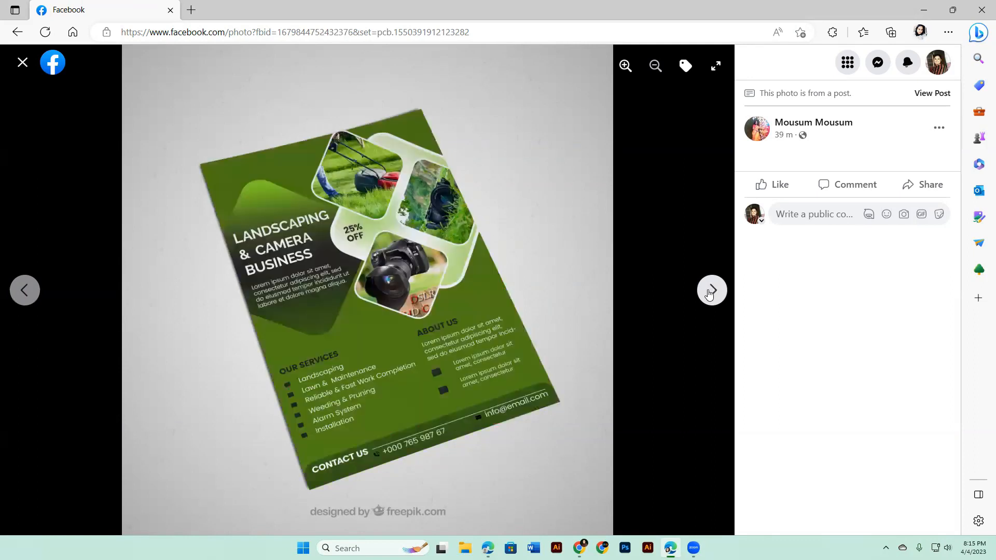
pyautogui.click(22, 62)
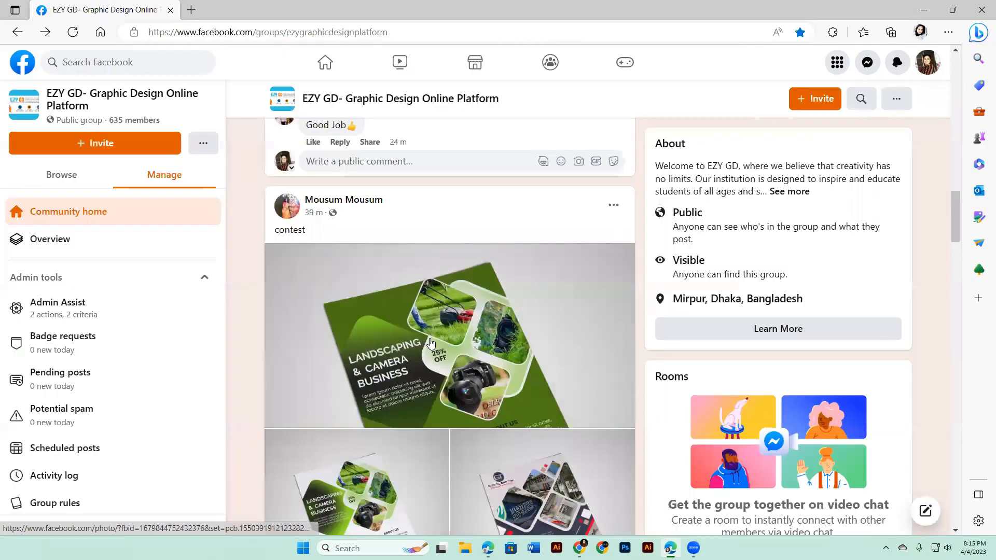
# Step: Open the "Practice work" post below the contest post, examine each of its flyer designs and mockups, and close the photo viewer
pyautogui.scroll(-5, 356, 445)
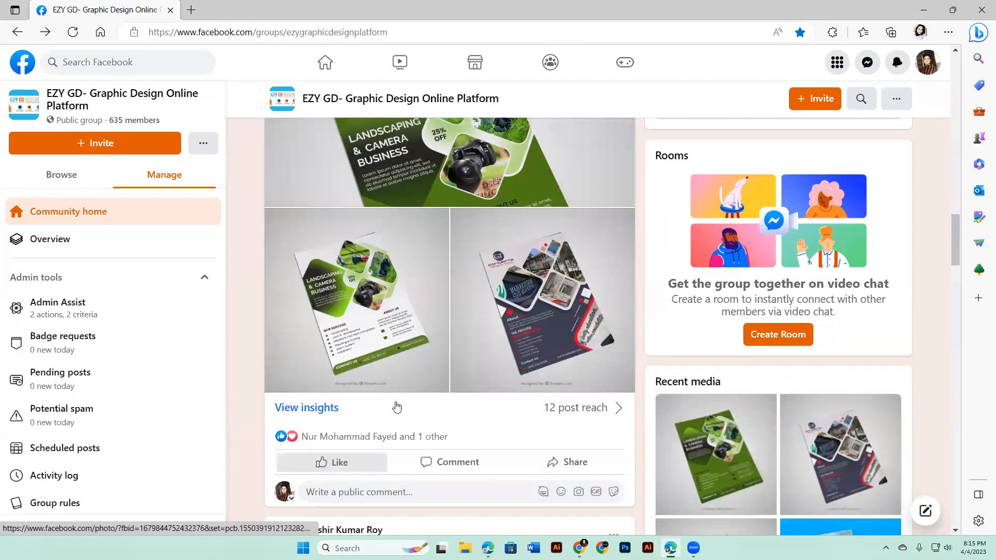
pyautogui.scroll(-6, 396, 407)
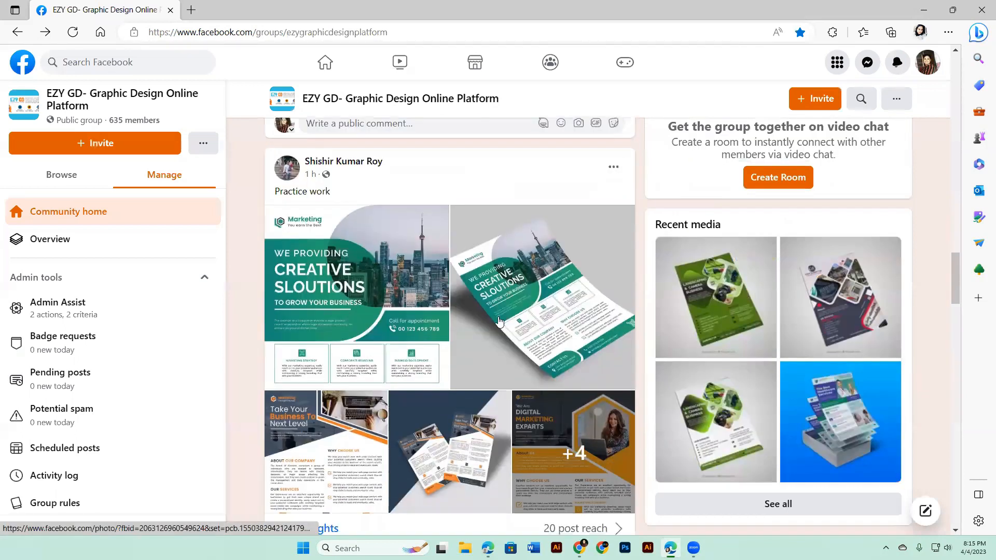
pyautogui.click(409, 290)
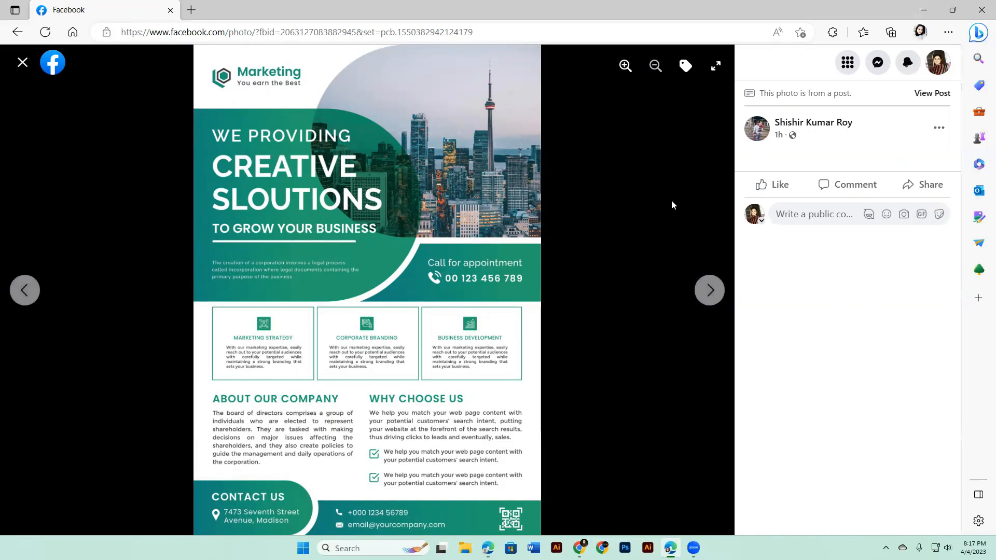
pyautogui.click(719, 292)
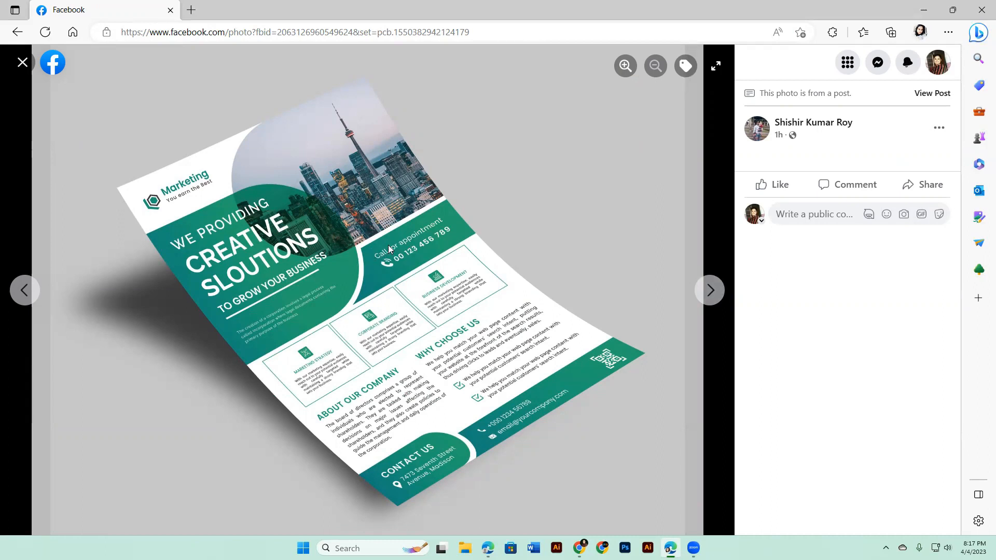
pyautogui.click(710, 288)
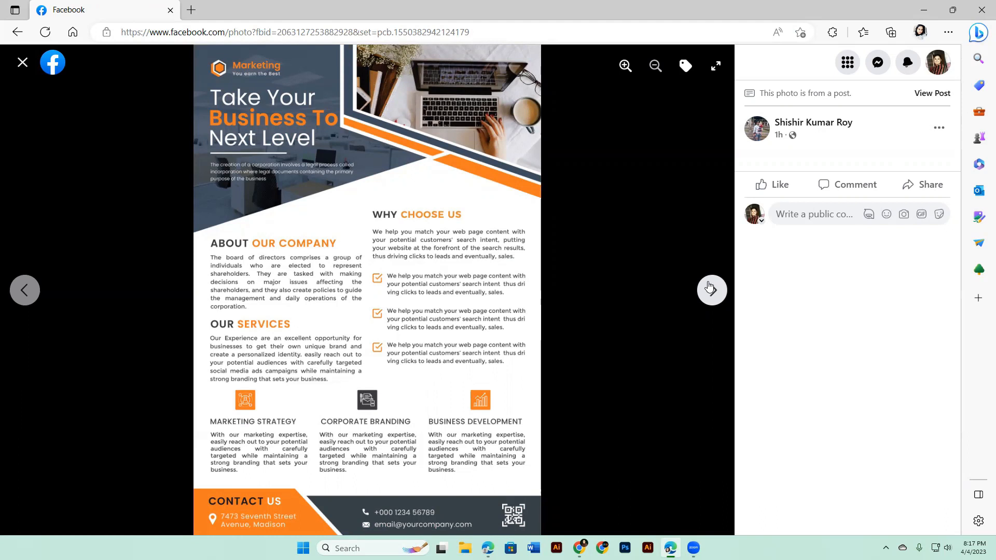
pyautogui.click(710, 289)
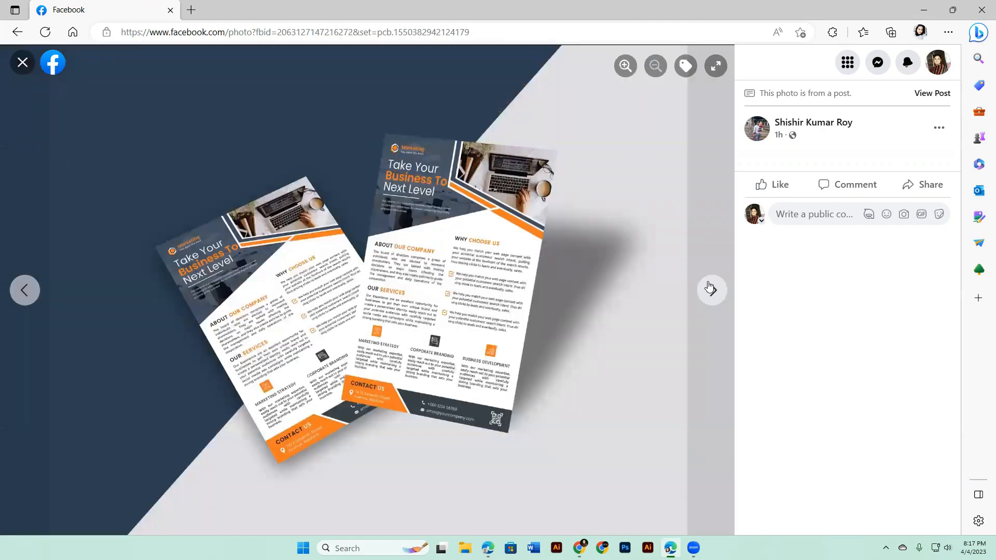
pyautogui.click(710, 289)
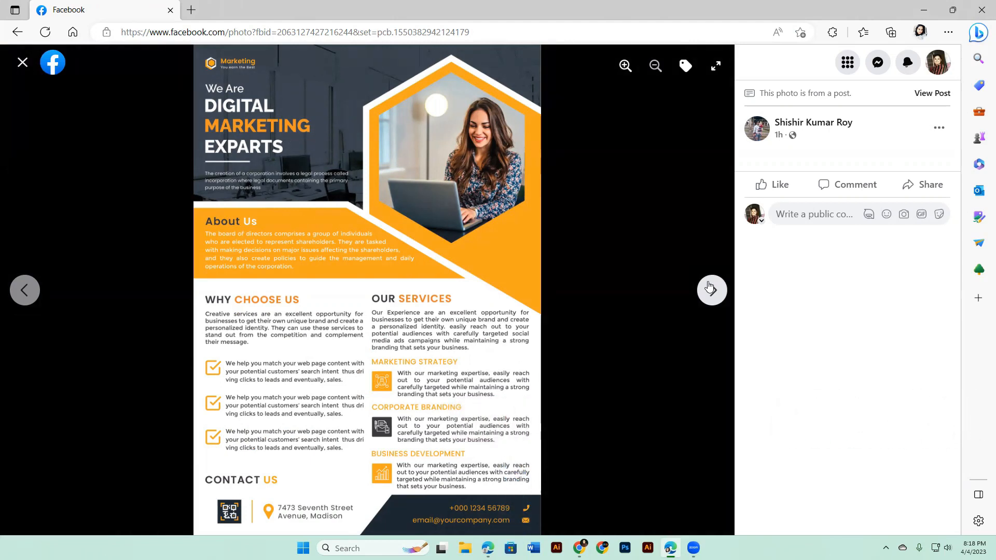
pyautogui.click(711, 290)
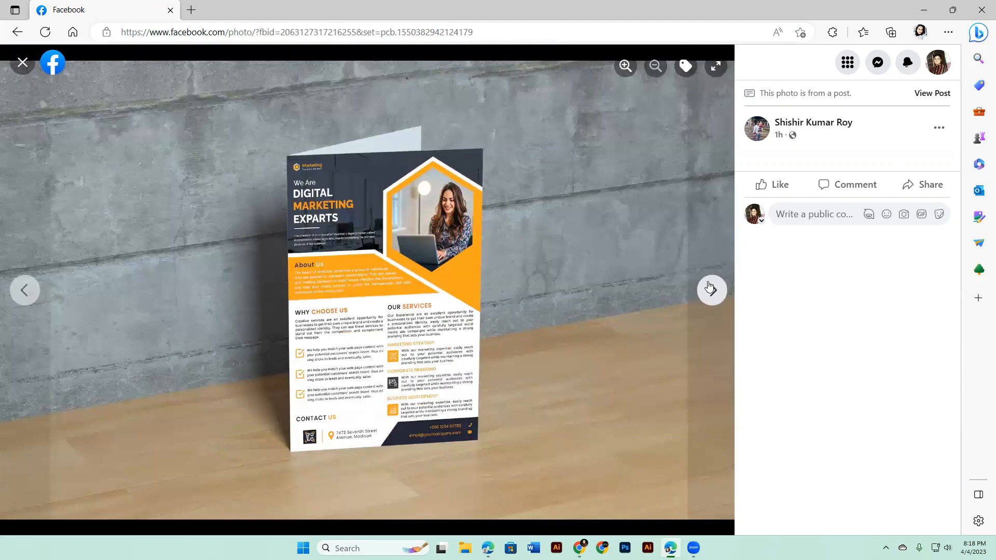
pyautogui.click(709, 287)
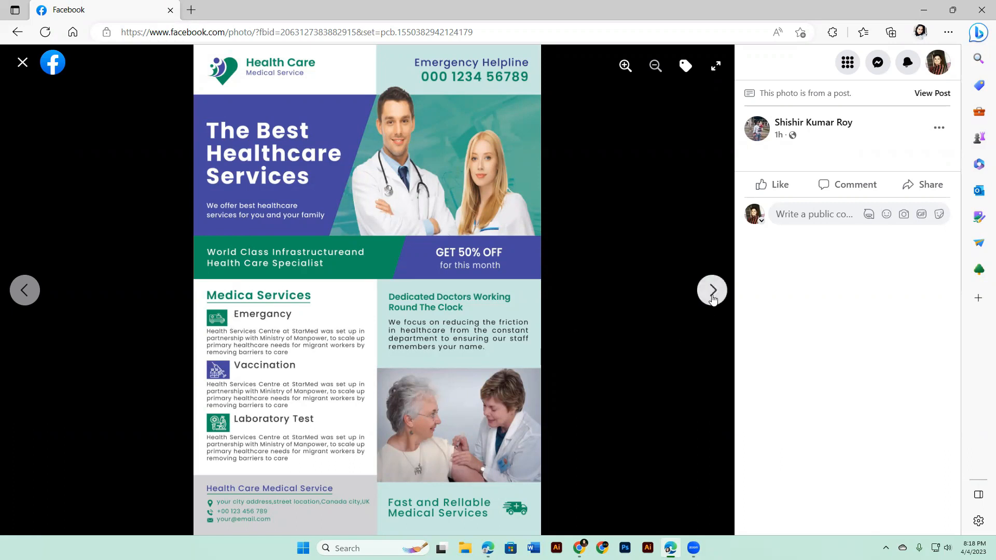
pyautogui.click(712, 292)
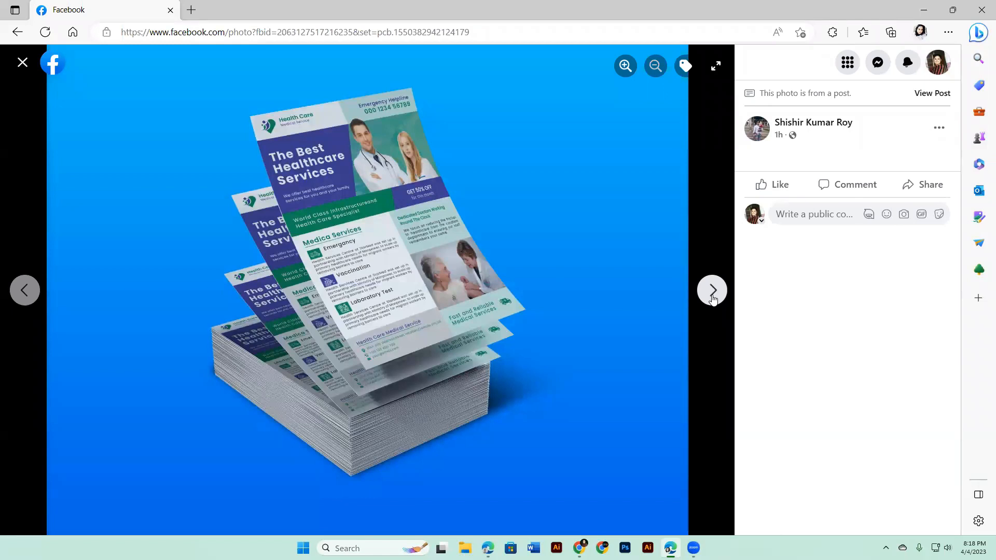
pyautogui.click(712, 291)
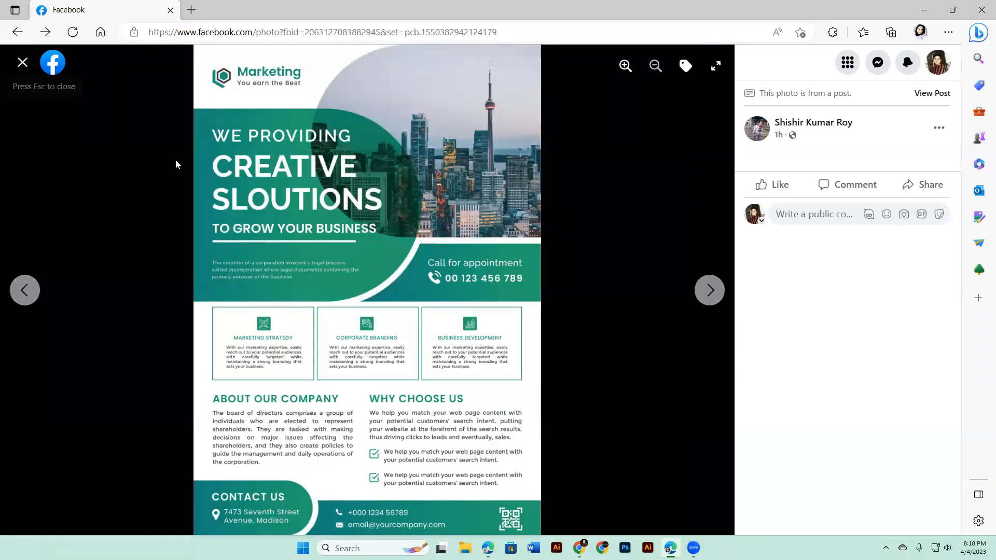
pyautogui.press('Escape')
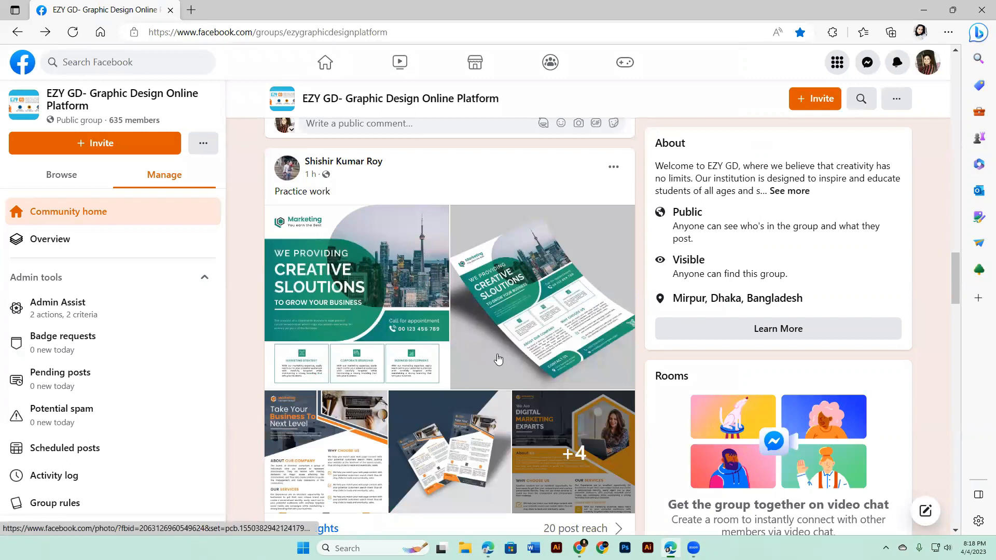
# Step: Look through the students' design and photo-editing posts further down the EZY GD group feed
pyautogui.scroll(-5, 498, 359)
pyautogui.moveTo(331, 285)
pyautogui.click(318, 259)
pyautogui.scroll(-12, 541, 367)
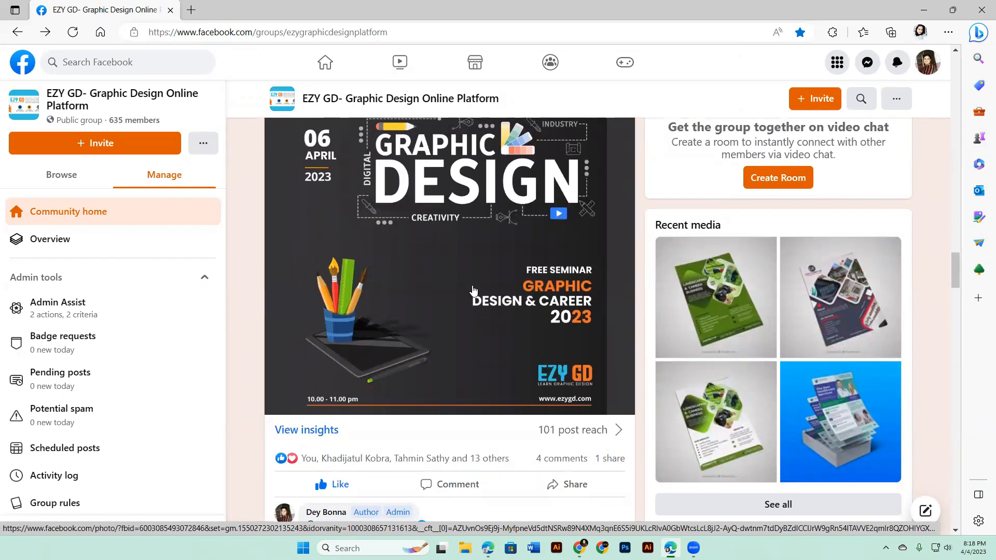
pyautogui.scroll(-2, 568, 292)
pyautogui.scroll(-10, 568, 292)
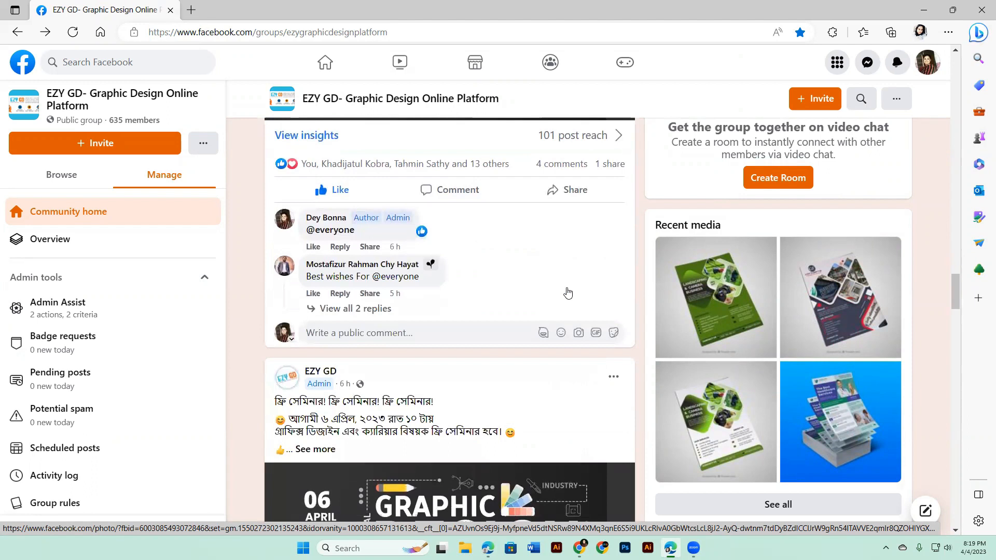
pyautogui.scroll(-20, 568, 292)
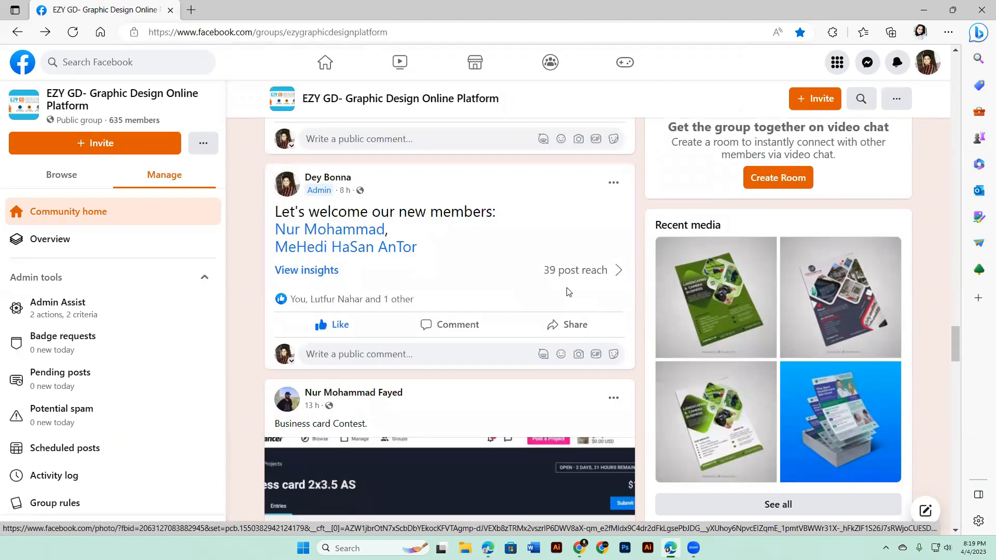
pyautogui.scroll(-20, 568, 292)
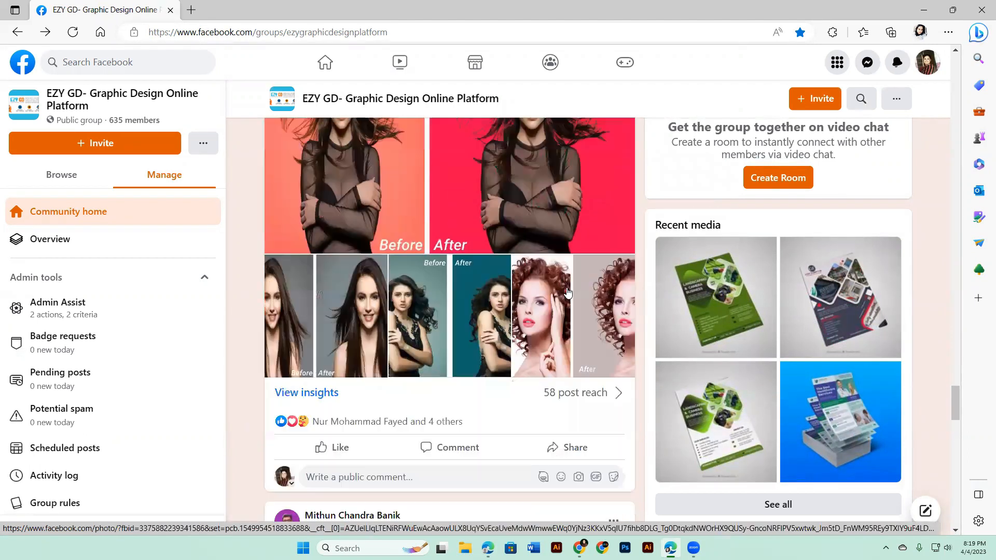
pyautogui.scroll(-20, 568, 292)
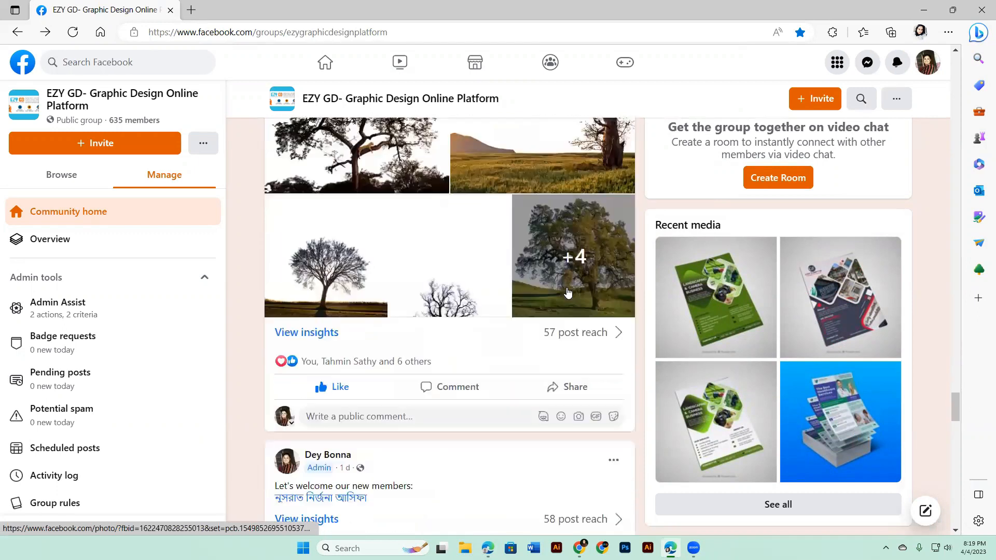
pyautogui.scroll(-6, 568, 292)
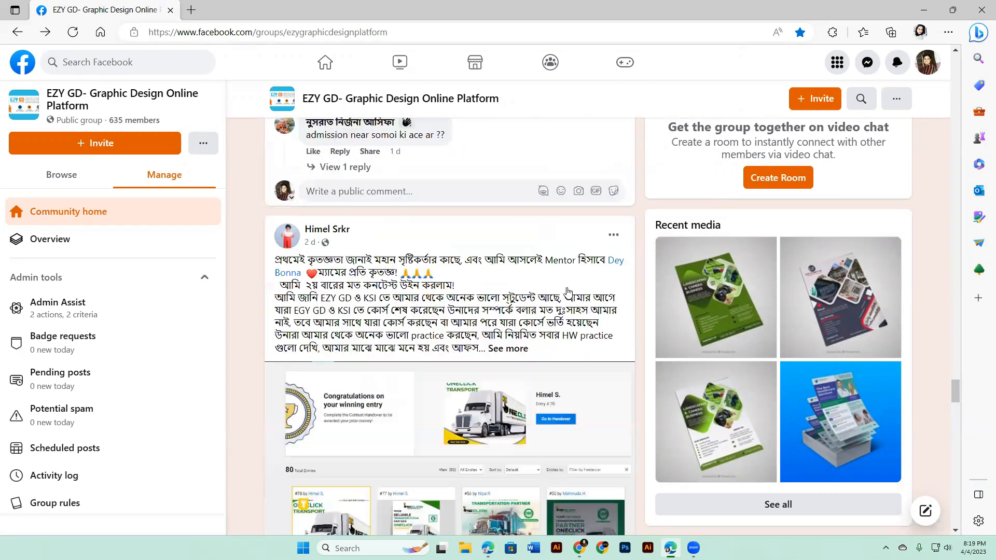
pyautogui.scroll(-20, 577, 301)
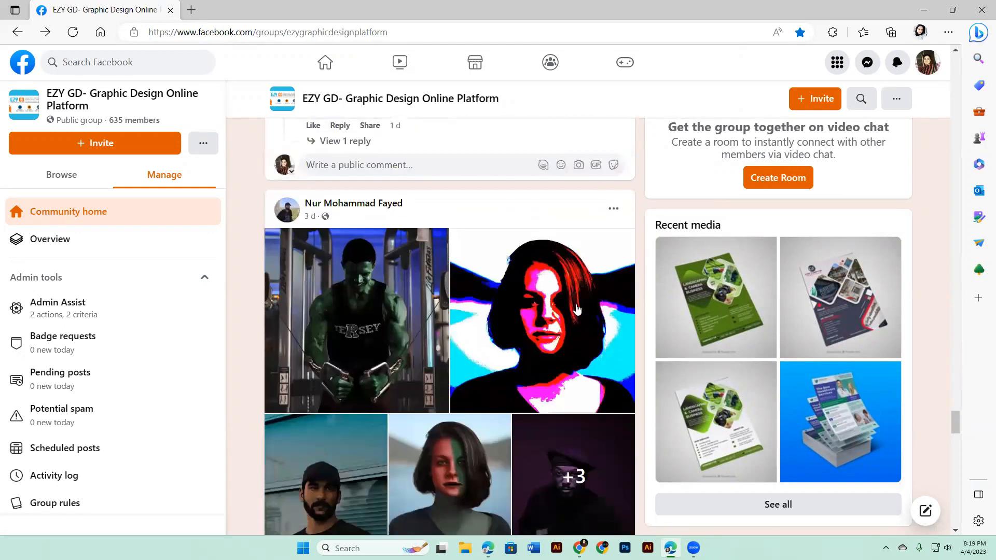
pyautogui.scroll(-20, 577, 308)
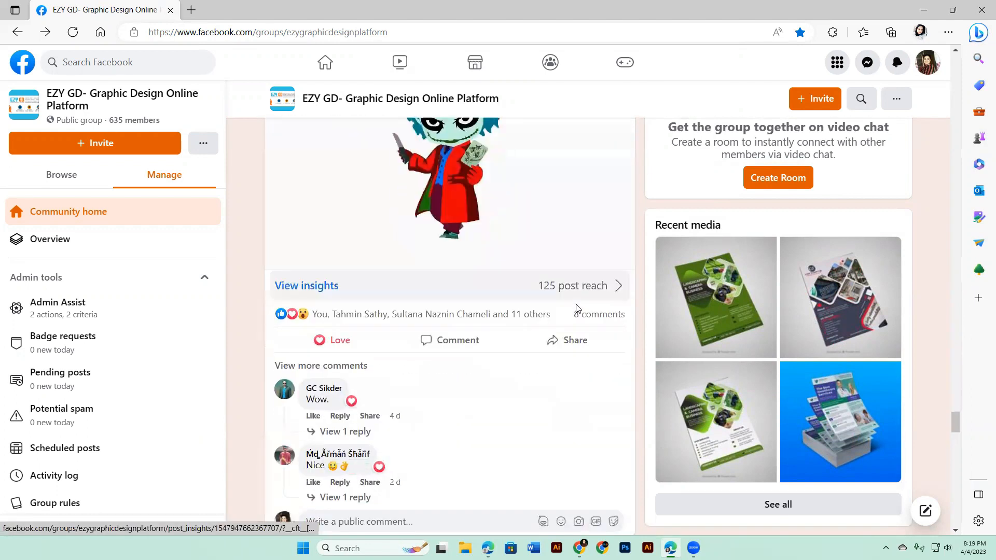
pyautogui.scroll(-7, 577, 309)
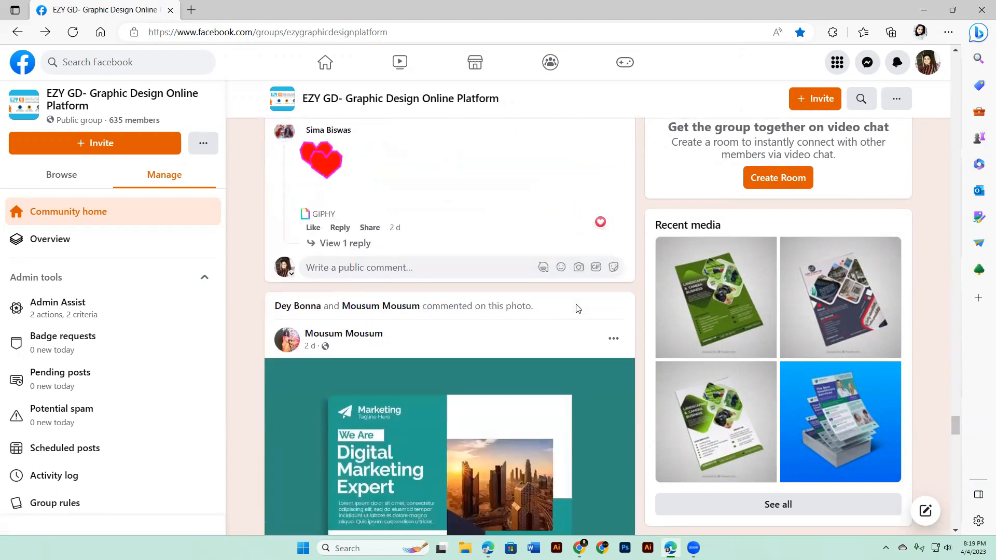
pyautogui.scroll(-5, 577, 309)
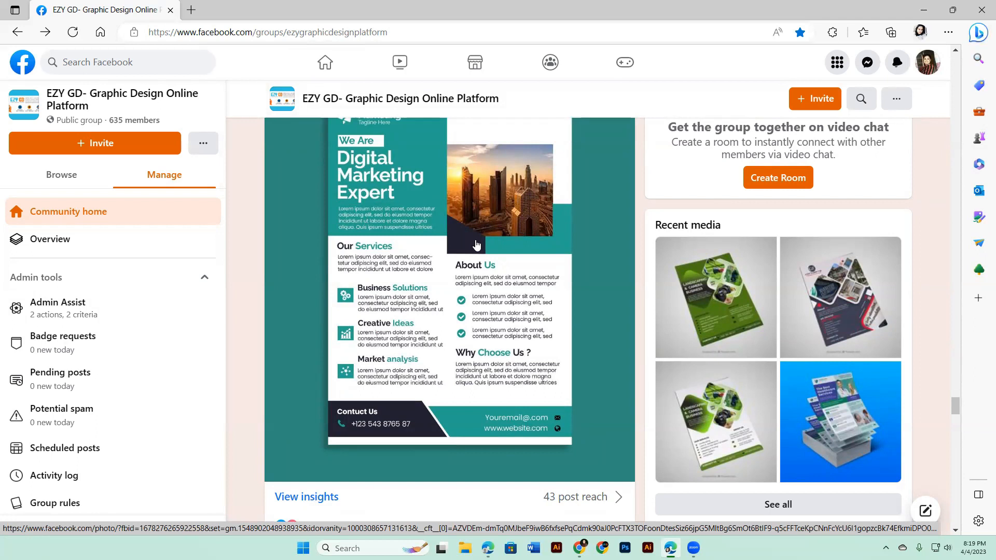
pyautogui.scroll(-15, 476, 244)
pyautogui.scroll(-15, 476, 244)
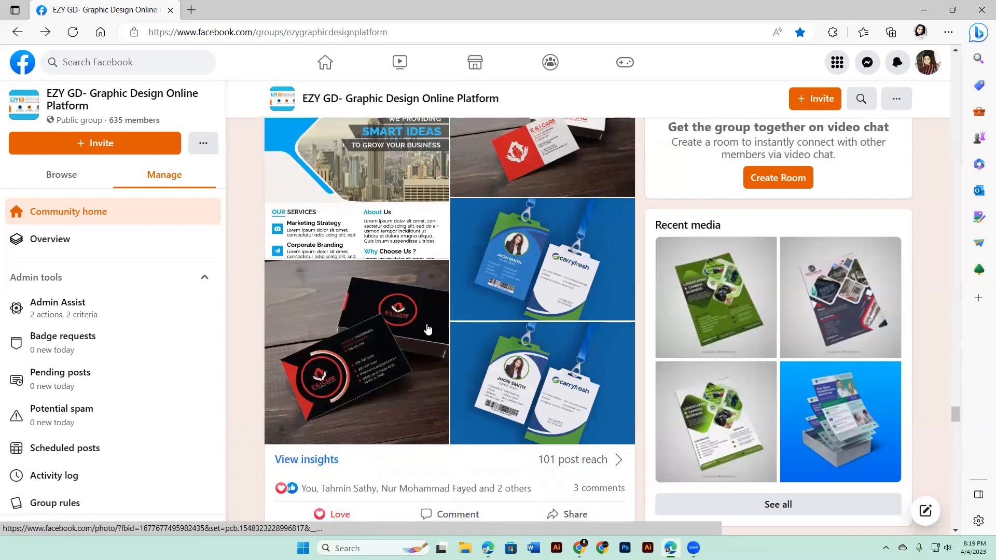
pyautogui.scroll(-12, 413, 289)
pyautogui.scroll(-15, 428, 329)
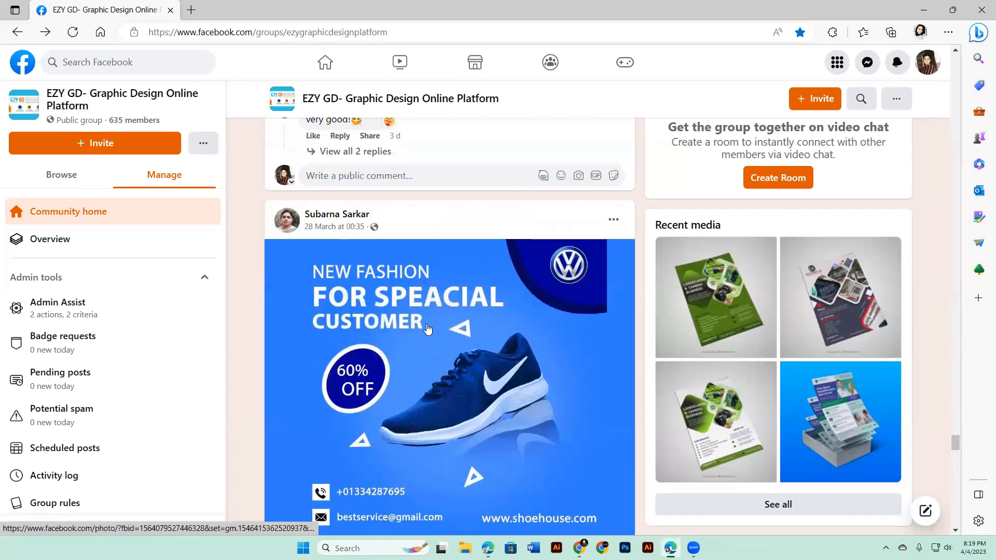
pyautogui.scroll(-15, 428, 329)
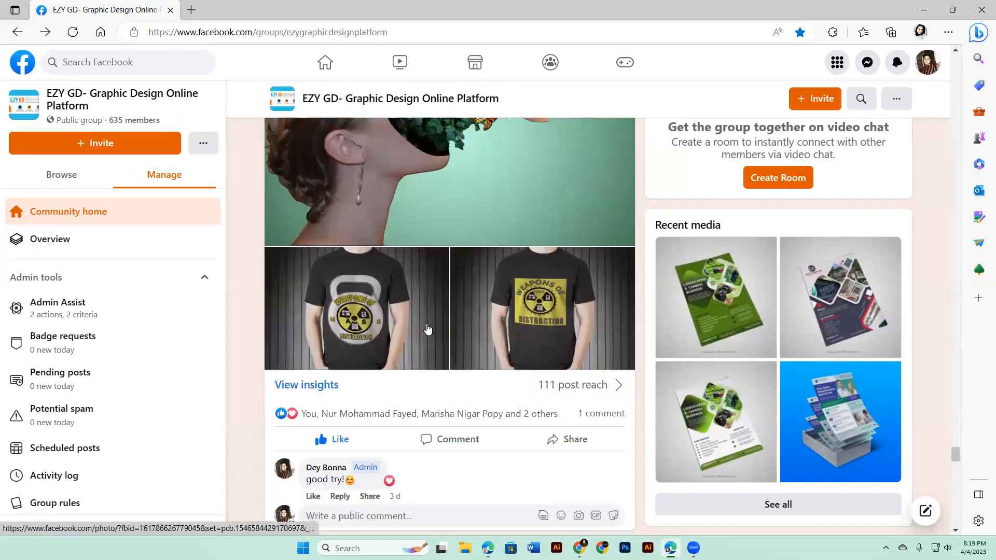
pyautogui.scroll(-15, 427, 329)
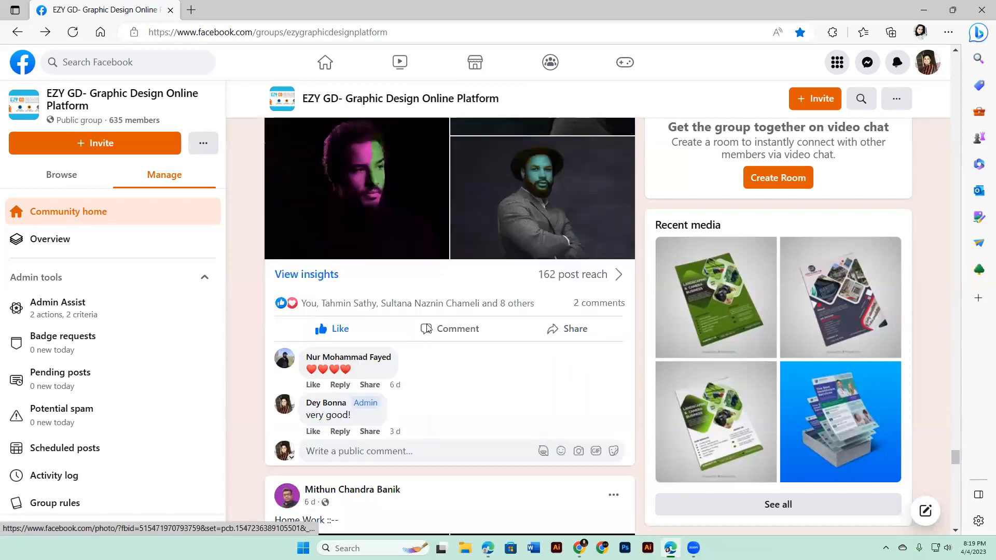
pyautogui.scroll(-6, 428, 328)
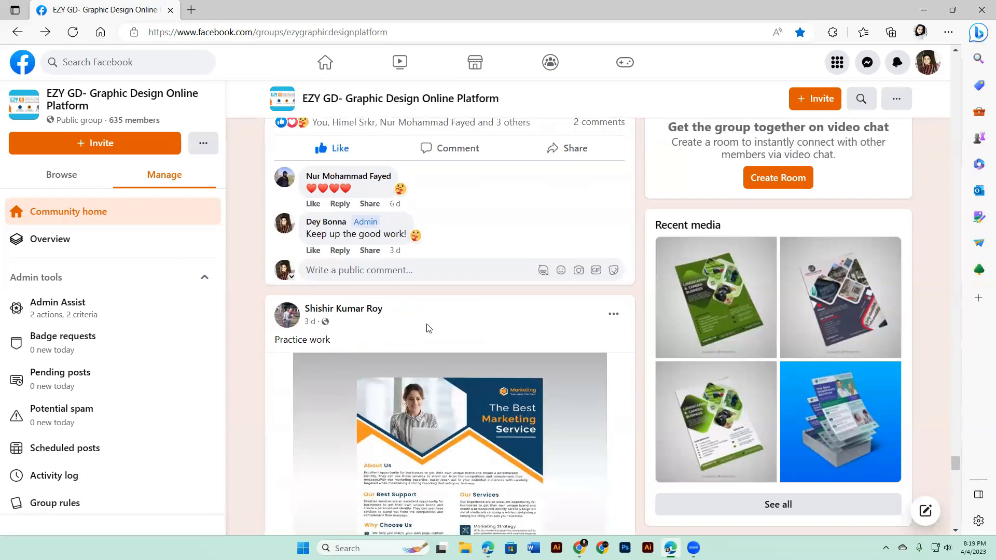
pyautogui.scroll(-10, 428, 329)
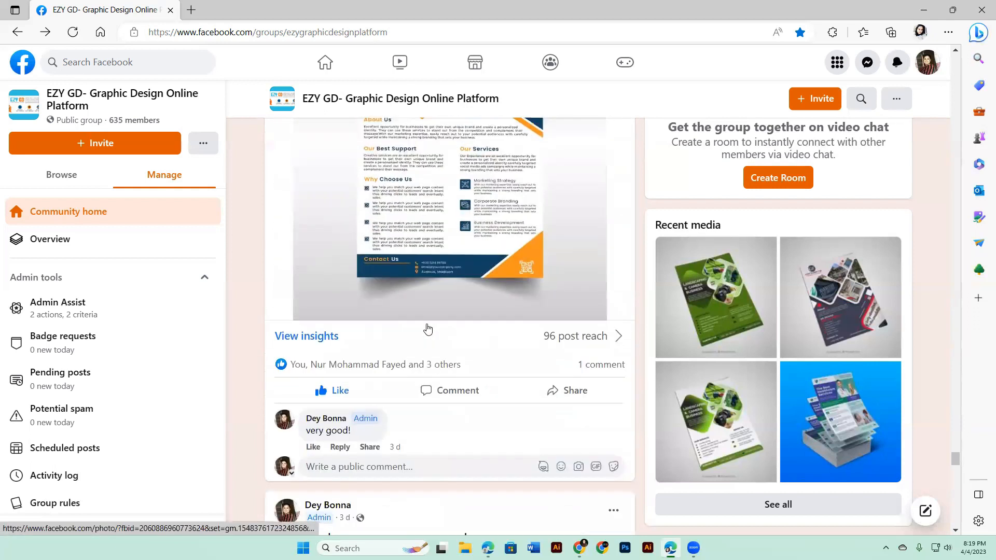
pyautogui.scroll(-12, 428, 329)
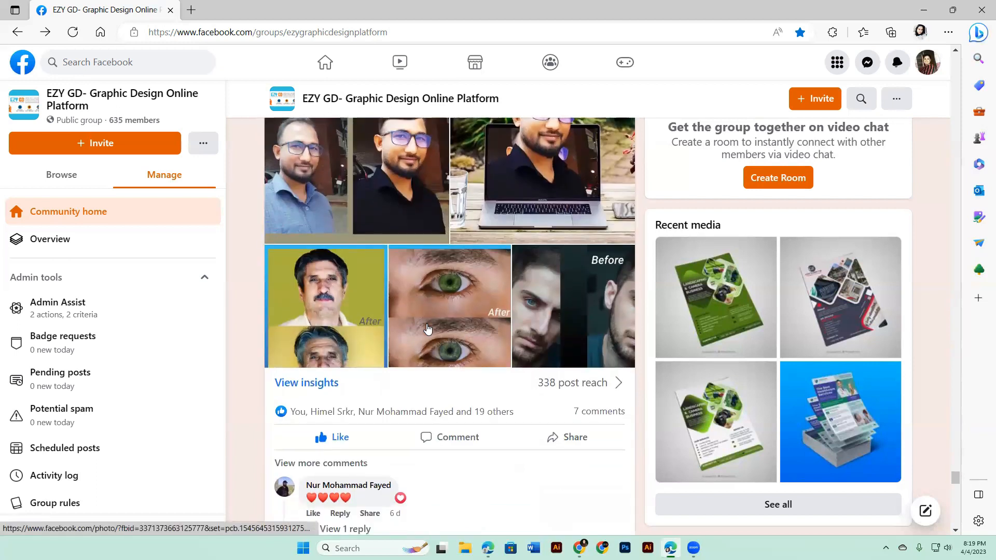
# Step: Minimize the browser, switch to Adobe Illustrator, and create a new 2000 x 2000 px CMYK document
pyautogui.click(920, 5)
pyautogui.click(978, 10)
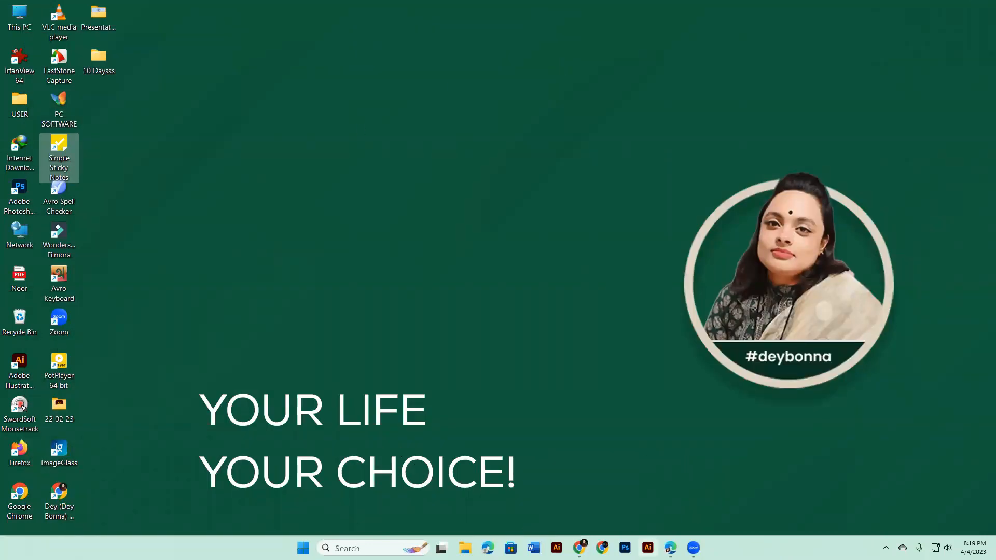
pyautogui.click(558, 541)
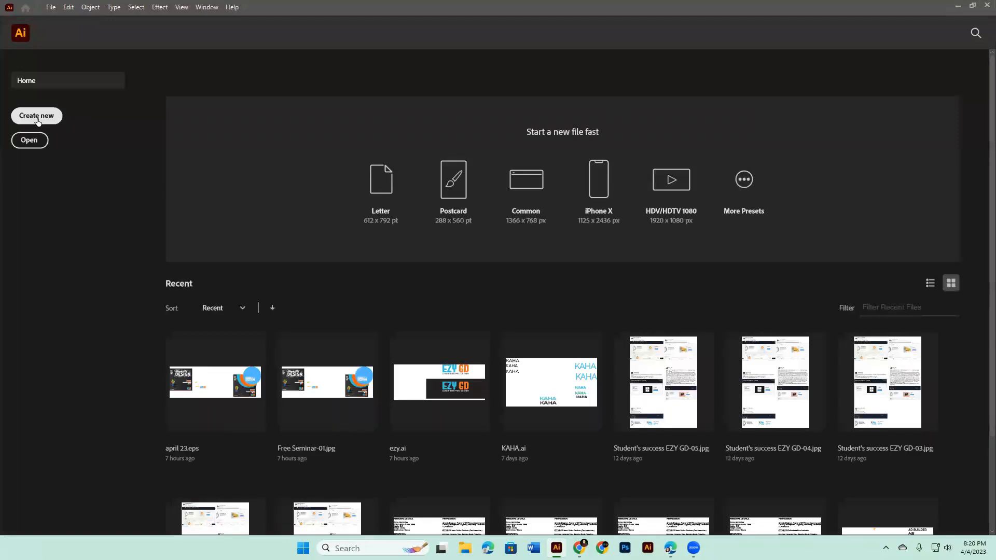
pyautogui.click(38, 119)
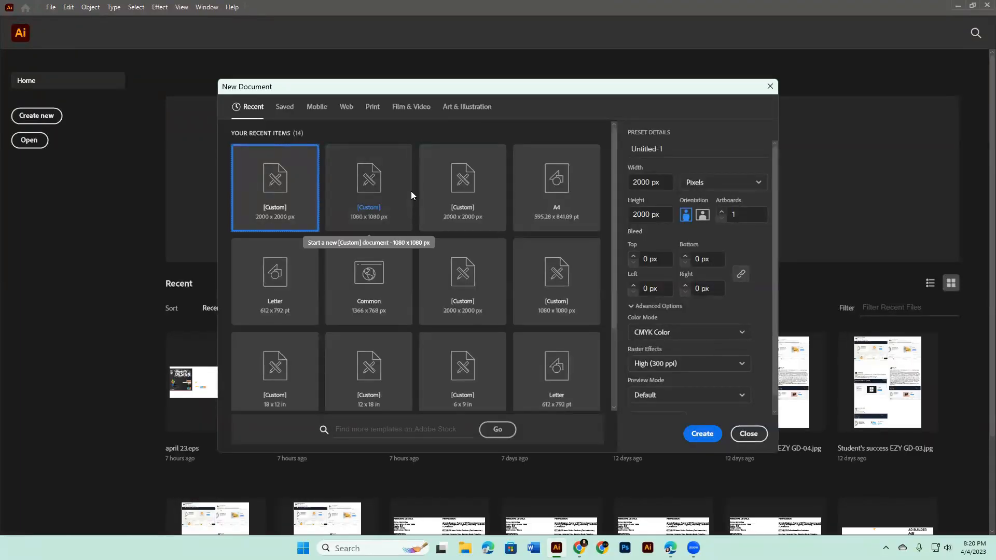
pyautogui.click(709, 435)
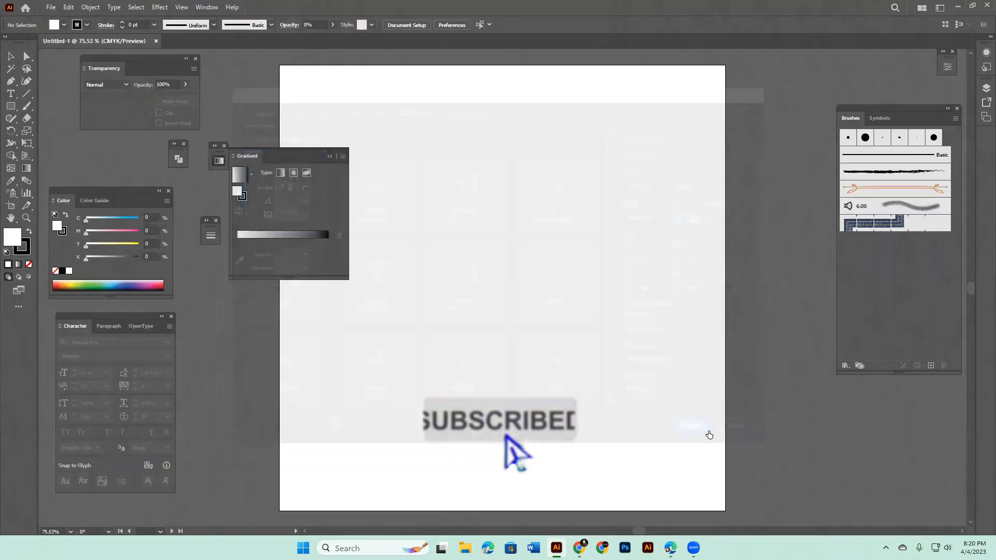
# Step: Close the floating Gradient and Transparency panels and the small collapsed panels between them
pyautogui.click(329, 157)
pyautogui.click(224, 147)
pyautogui.click(216, 221)
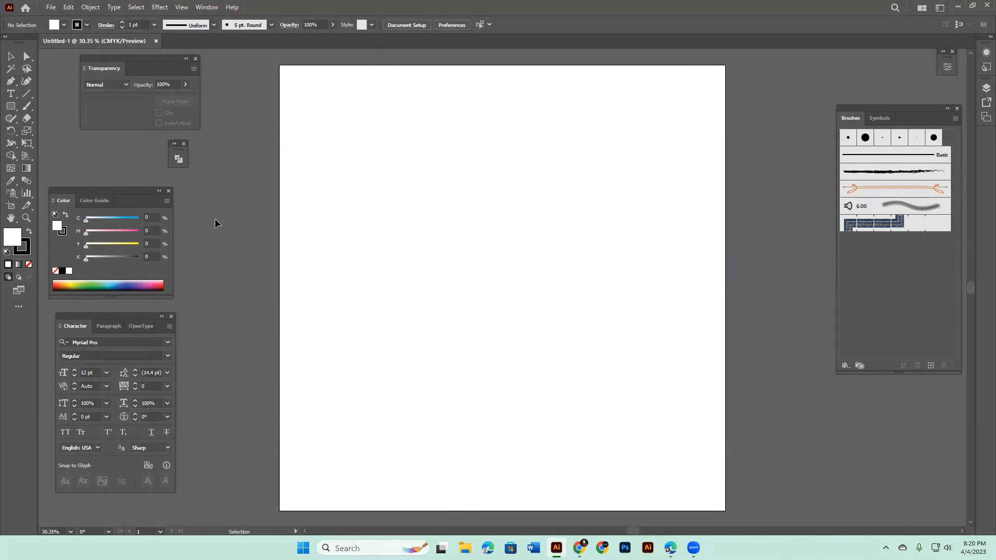
pyautogui.click(184, 143)
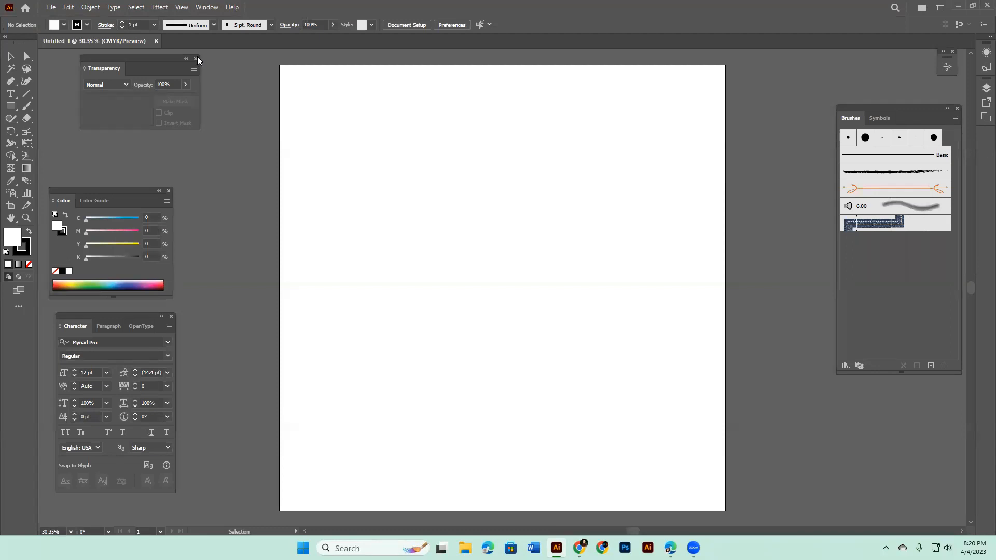
pyautogui.click(195, 58)
# Step: Stack the Character panel under the Color panel beside the toolbar, and close the Brushes panel
pyautogui.moveTo(130, 191); pyautogui.dragTo(130, 71)
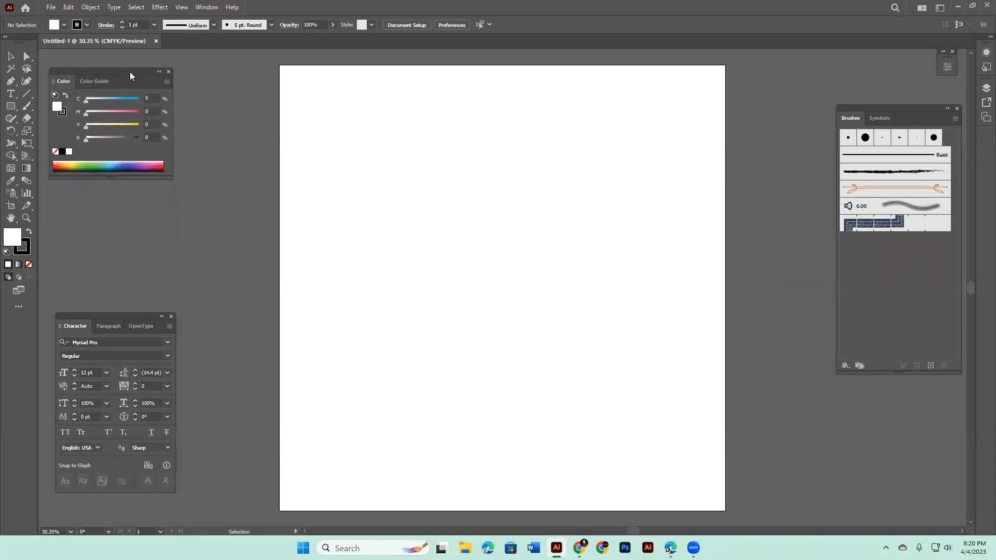
pyautogui.moveTo(129, 317); pyautogui.dragTo(128, 180)
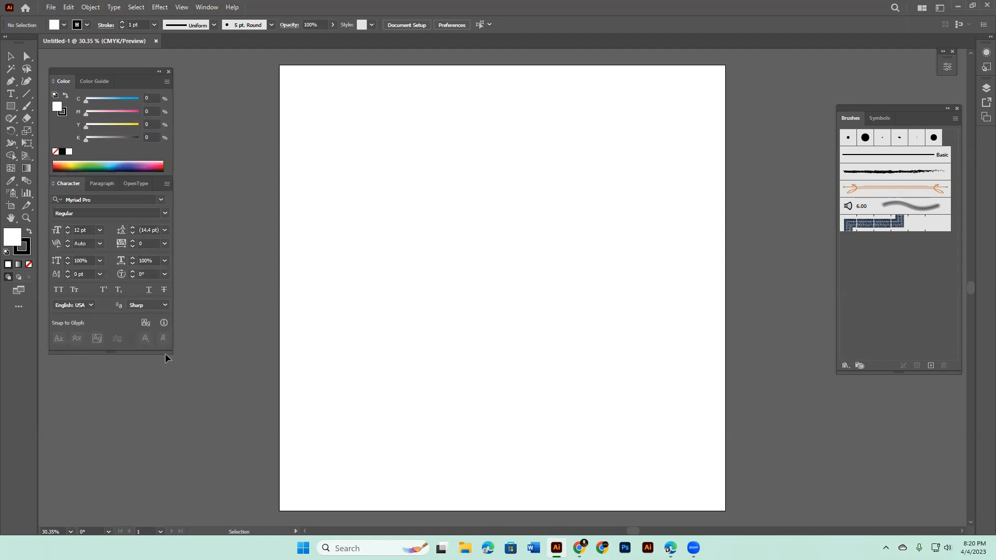
pyautogui.moveTo(165, 352); pyautogui.dragTo(139, 221)
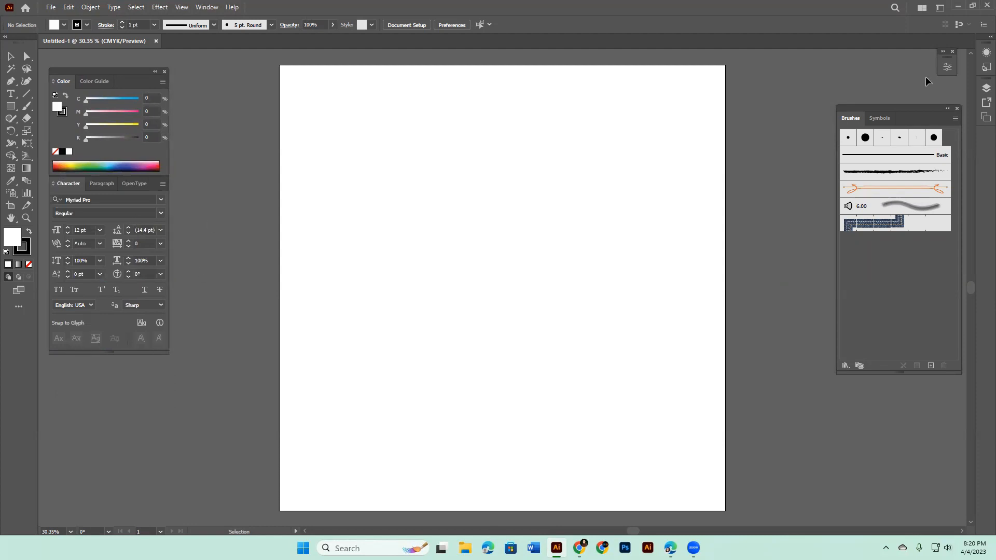
pyautogui.click(947, 109)
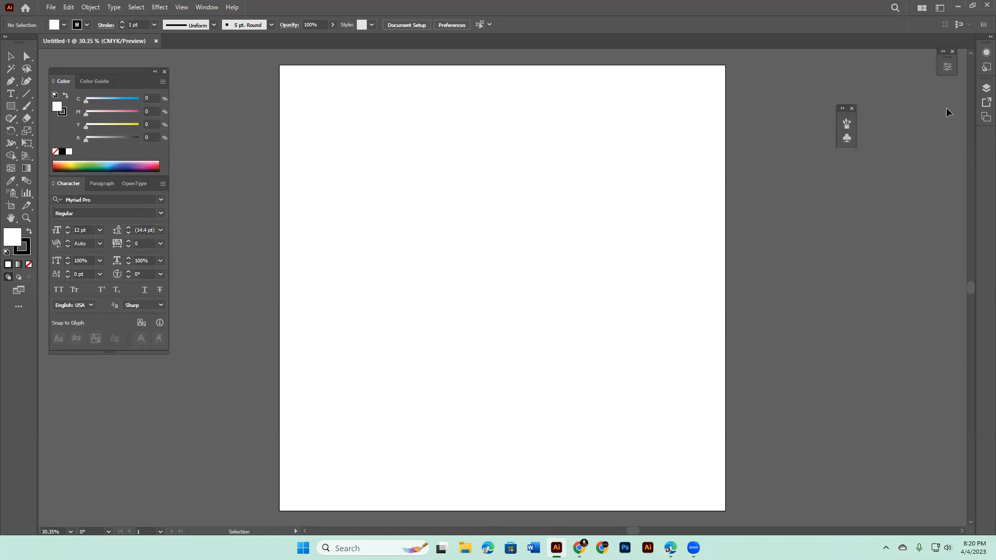
pyautogui.click(851, 108)
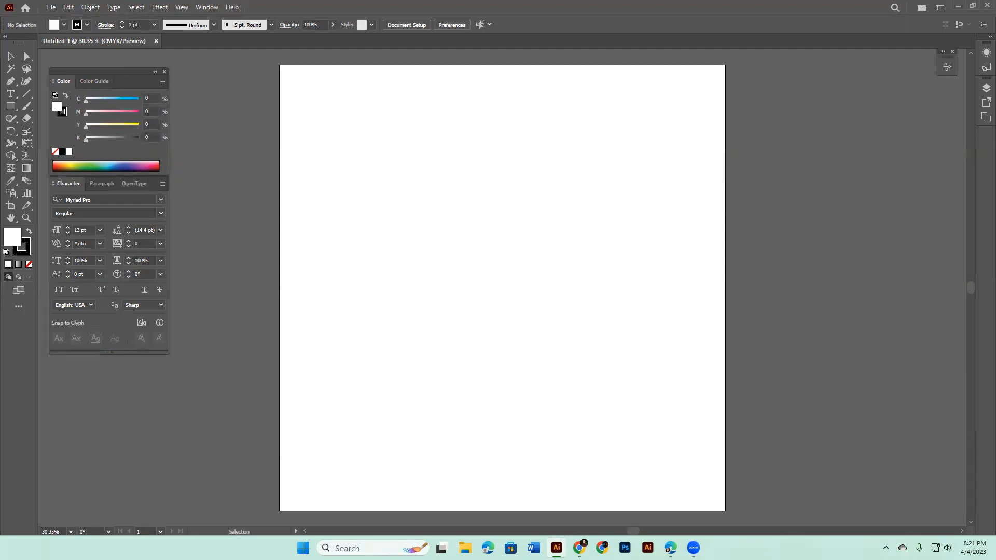
# Step: Show the Gradient panel and place it in the empty area to the right of the artboard
pyautogui.click(210, 11)
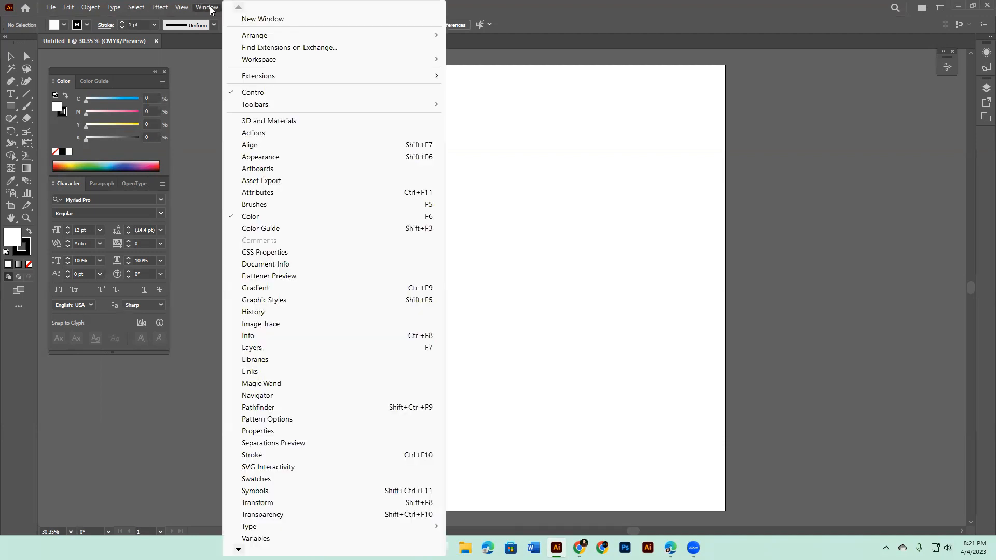
pyautogui.click(259, 289)
pyautogui.moveTo(296, 153); pyautogui.dragTo(862, 91)
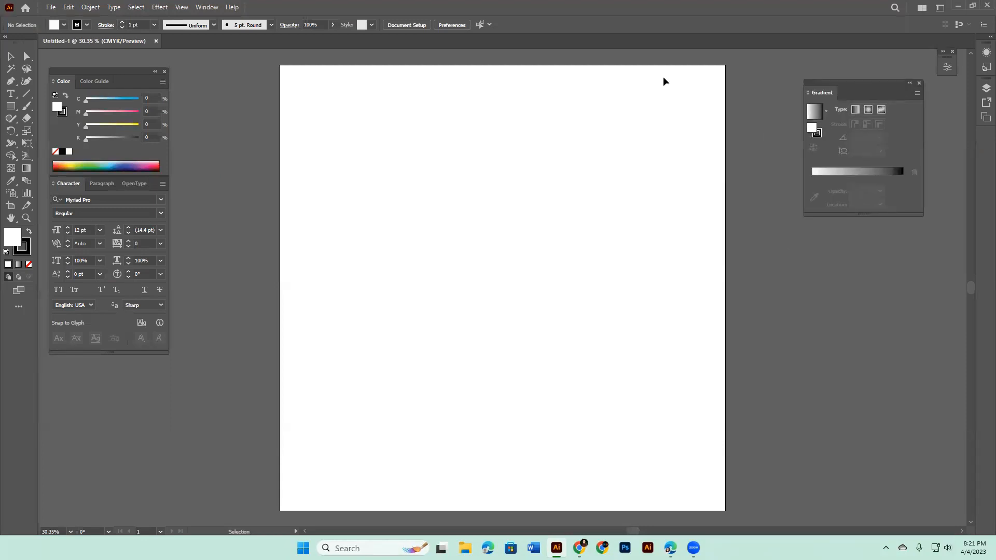
# Step: Draw a rectangle about 663 x 447 px in the upper half of the artboard
pyautogui.click(11, 106)
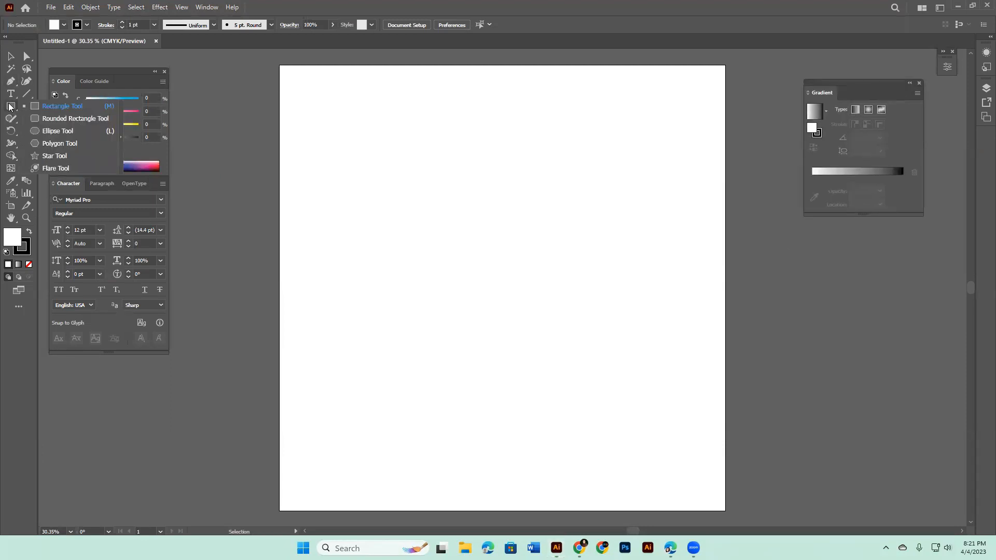
pyautogui.click(63, 106)
pyautogui.moveTo(354, 157); pyautogui.dragTo(501, 256)
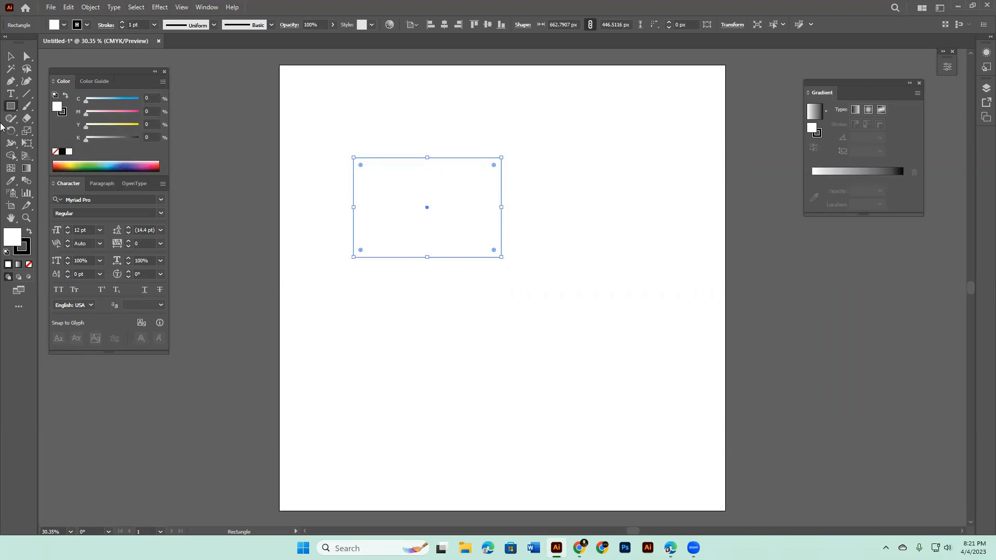
# Step: Move the rectangle to the middle of the artboard with the Selection tool
pyautogui.click(11, 59)
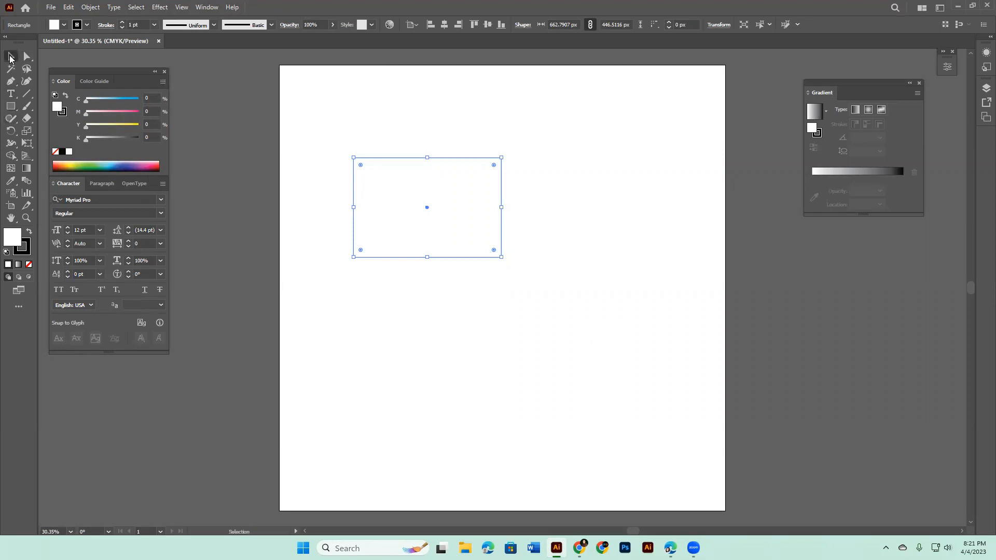
pyautogui.moveTo(423, 176); pyautogui.dragTo(480, 170)
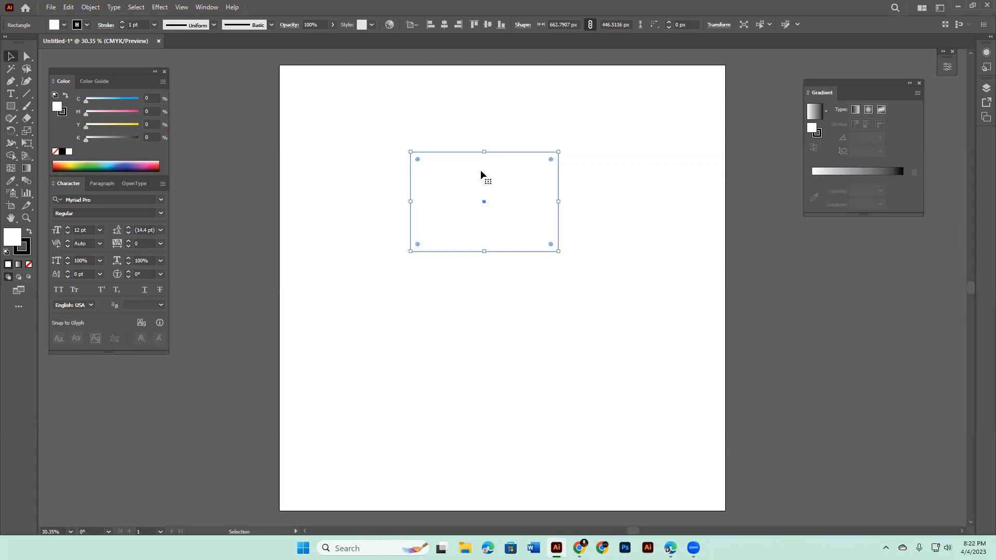
pyautogui.moveTo(481, 170); pyautogui.dragTo(365, 91)
pyautogui.click(543, 280)
pyautogui.moveTo(458, 293)
pyautogui.mouseDown()
pyautogui.moveTo(339, 109)
pyautogui.moveTo(506, 303)
pyautogui.moveTo(451, 287)
pyautogui.mouseUp()
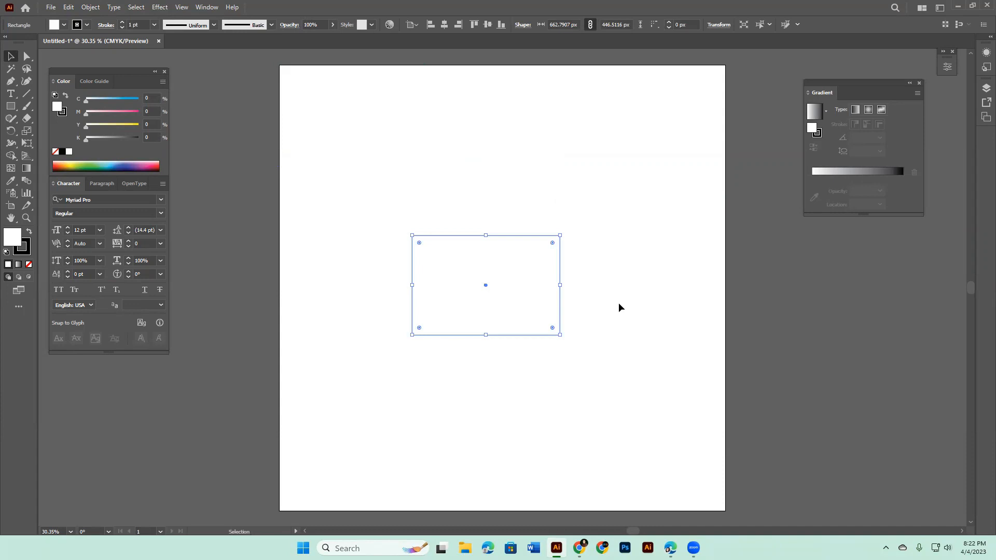
# Step: Deselect the rectangle, reselect it by enclosing it in a marquee, and move it to the upper half of the artboard
pyautogui.click(629, 387)
pyautogui.moveTo(324, 183); pyautogui.dragTo(642, 404)
pyautogui.moveTo(530, 304); pyautogui.dragTo(510, 232)
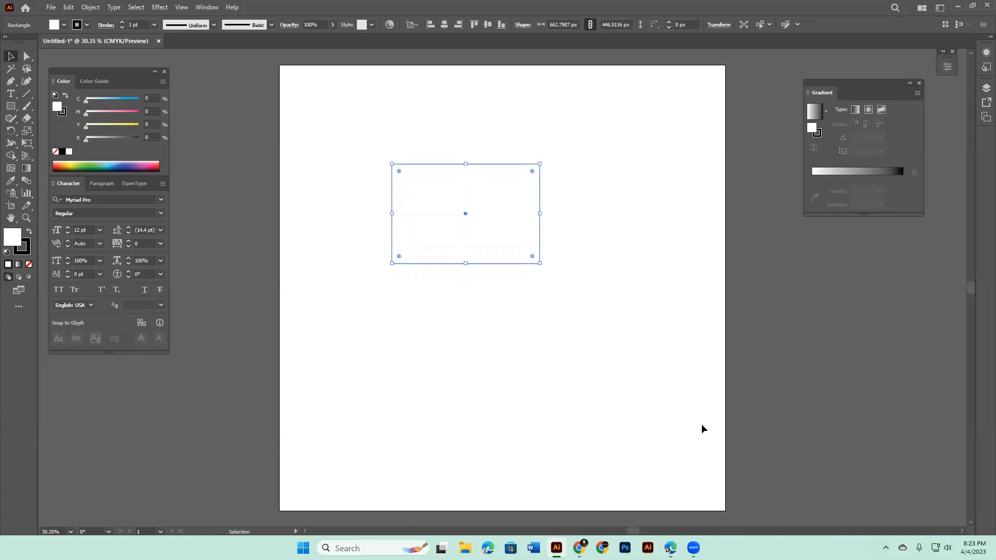
# Step: Deselect the rectangle, practise reselecting it with marquees, and shift it slightly left and up
pyautogui.click(652, 435)
pyautogui.moveTo(353, 123); pyautogui.dragTo(565, 285)
pyautogui.moveTo(537, 331); pyautogui.dragTo(341, 84)
pyautogui.moveTo(362, 121); pyautogui.dragTo(558, 292)
pyautogui.moveTo(344, 127); pyautogui.dragTo(584, 331)
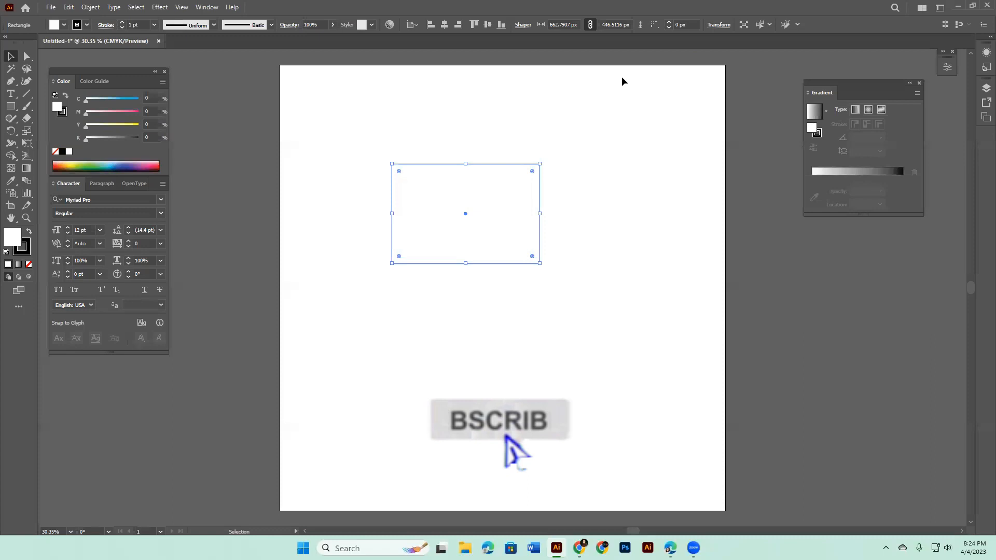
pyautogui.moveTo(329, 130); pyautogui.dragTo(534, 320)
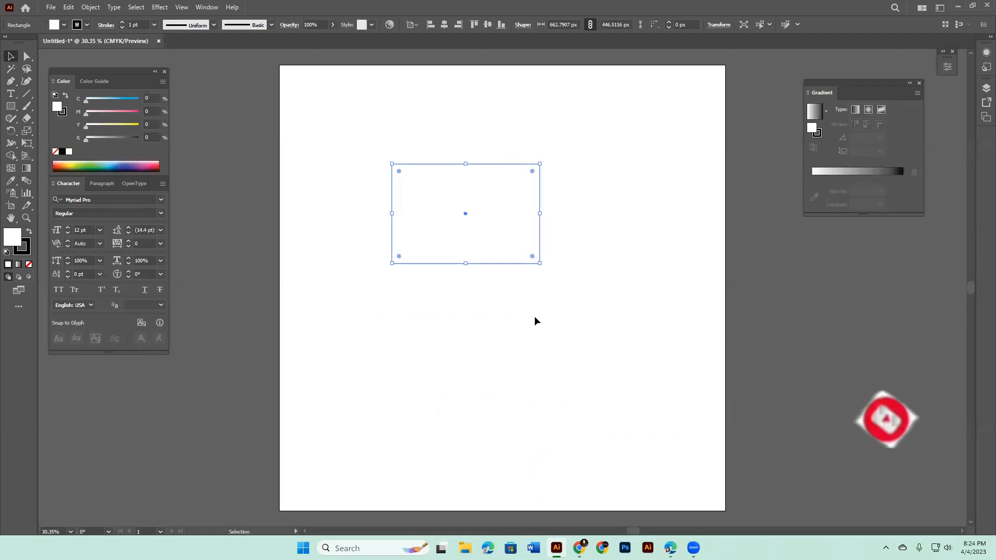
pyautogui.moveTo(368, 125); pyautogui.dragTo(547, 300)
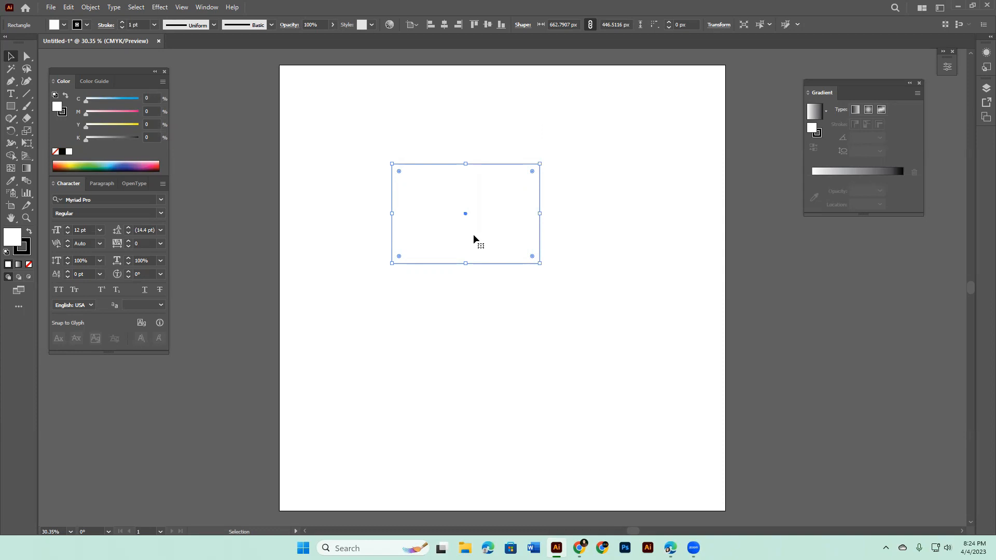
pyautogui.moveTo(473, 237); pyautogui.dragTo(470, 211)
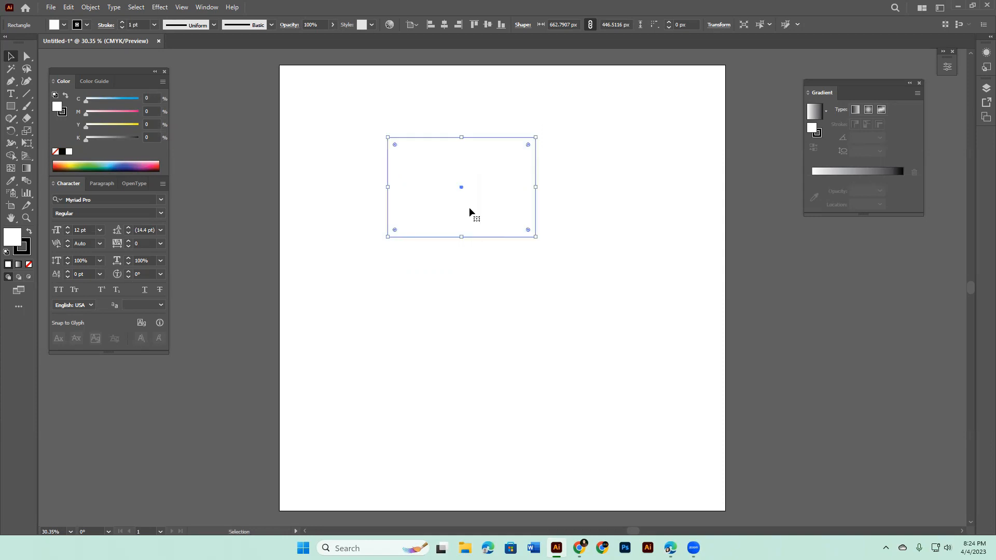
pyautogui.moveTo(469, 211); pyautogui.dragTo(463, 230)
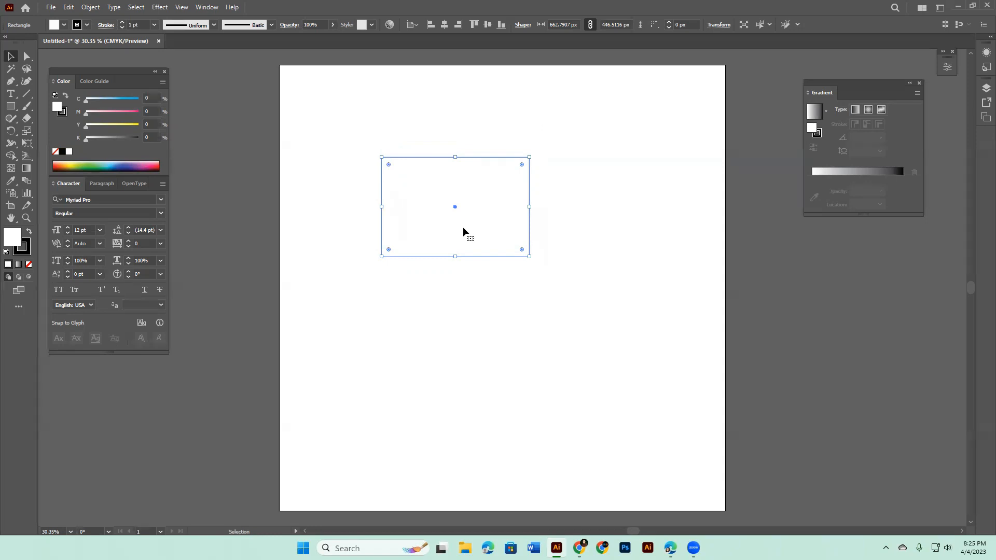
# Step: Select the rectangle with a marquee, try the default gradient fill on it, and undo the fill
pyautogui.moveTo(356, 133); pyautogui.dragTo(544, 305)
pyautogui.click(19, 265)
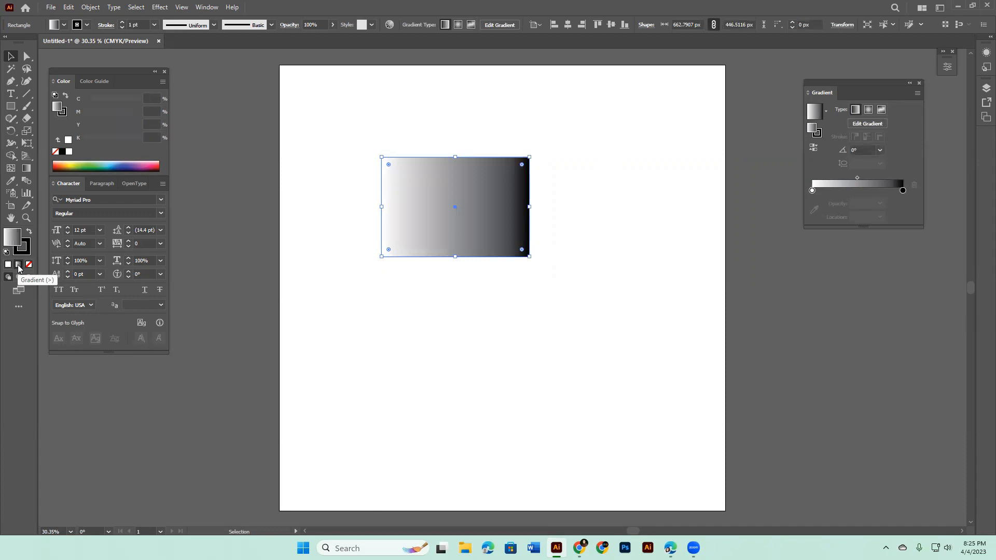
pyautogui.hotkey('ctrl', 'z')
# Step: Place the Gradient panel next to the artboard, widen it, and fill the rectangle with the white-to-black linear gradient
pyautogui.moveTo(873, 94); pyautogui.dragTo(790, 119)
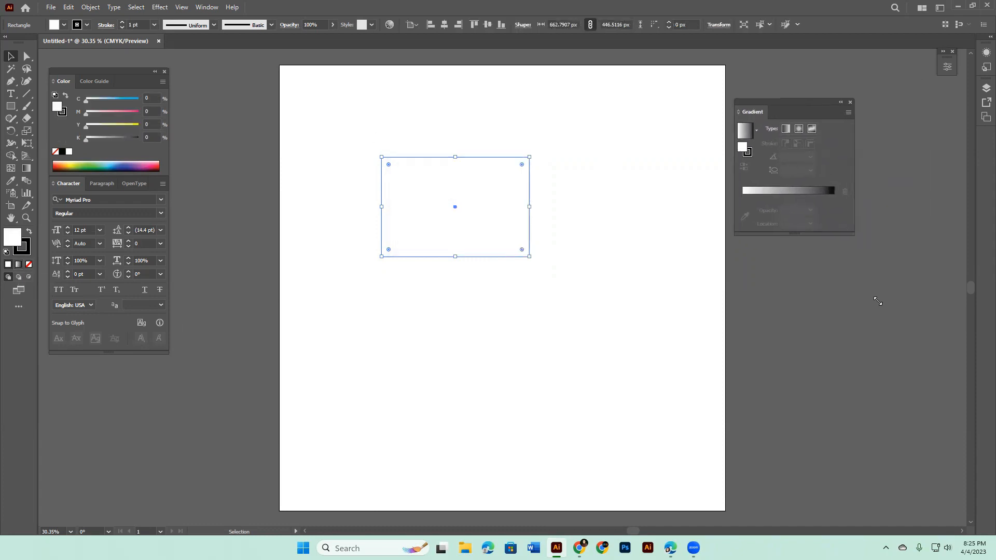
pyautogui.moveTo(878, 302); pyautogui.dragTo(883, 302)
pyautogui.click(805, 224)
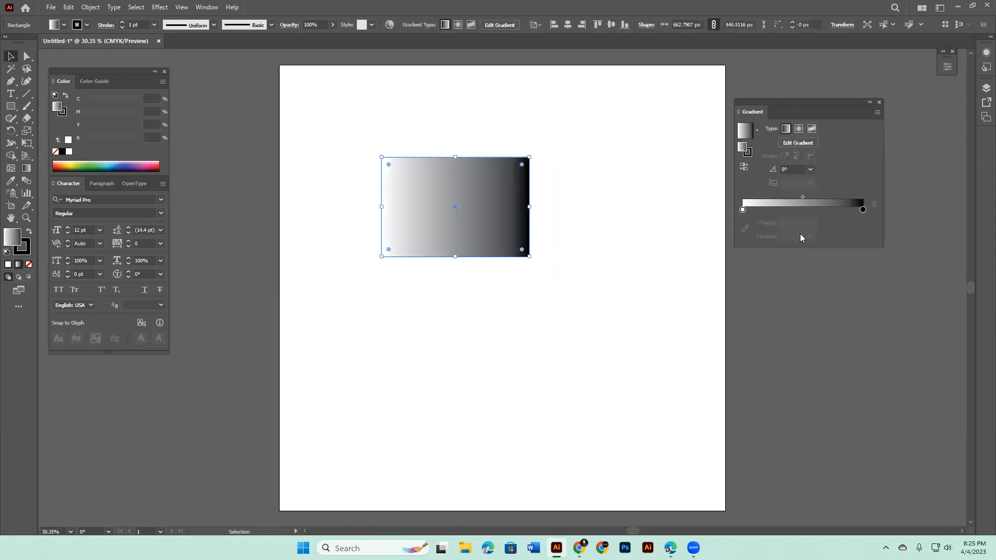
pyautogui.click(515, 335)
pyautogui.click(455, 197)
# Step: Capture the black gradient stop's colour options in a screenshot, mark the swatch with a rectangle, and discard the capture
pyautogui.doubleClick(862, 209)
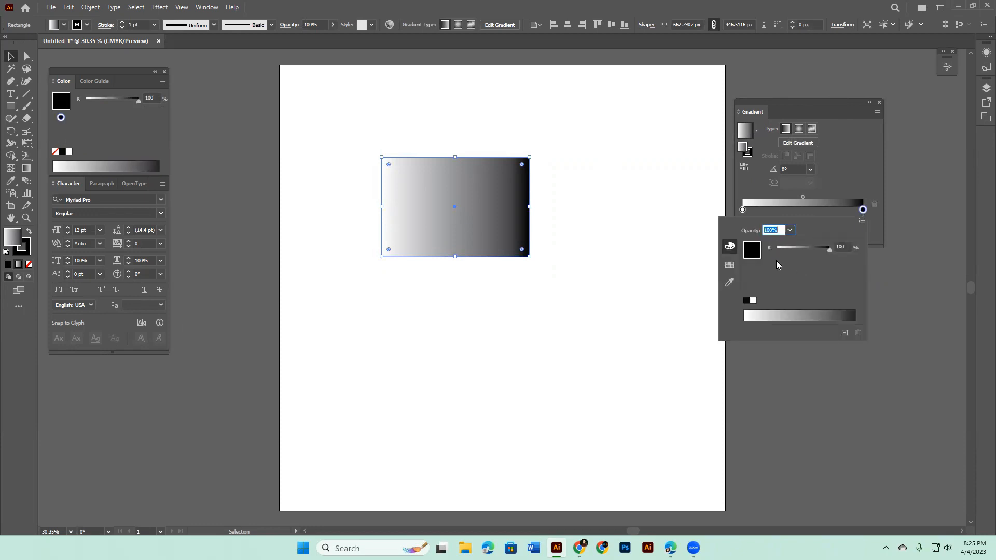
pyautogui.press('Print')
pyautogui.moveTo(682, 203); pyautogui.dragTo(899, 403)
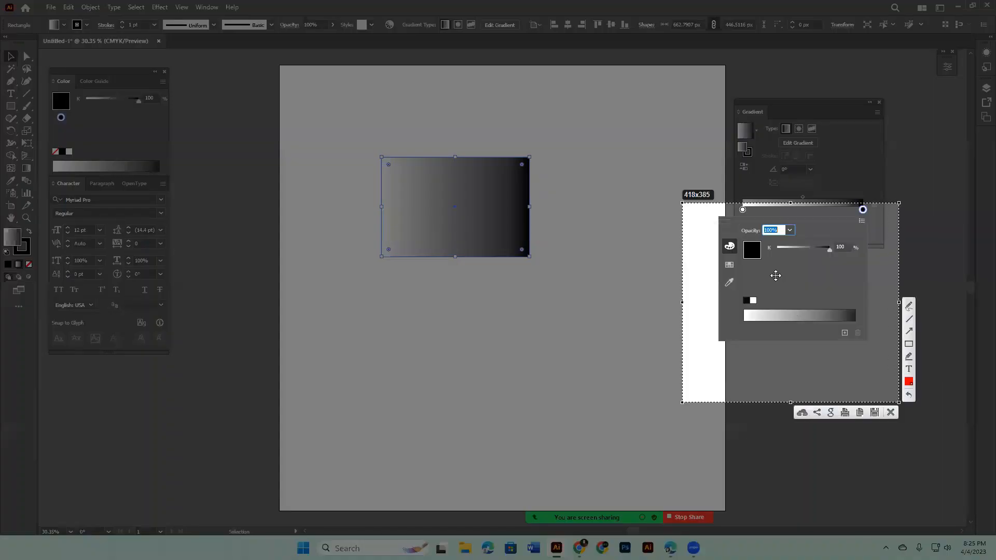
pyautogui.click(909, 344)
pyautogui.moveTo(760, 240); pyautogui.dragTo(780, 267)
pyautogui.press('Escape')
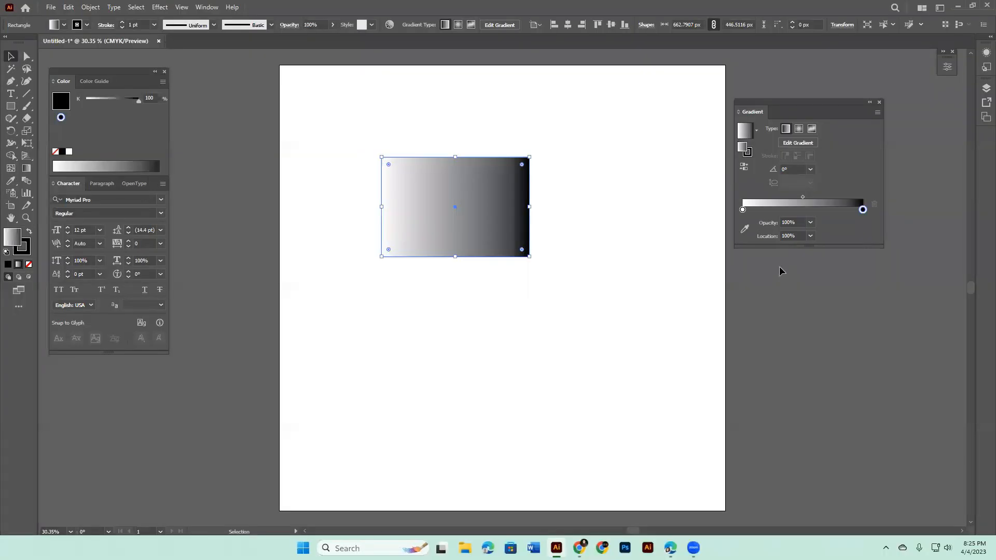
# Step: Switch the black gradient stop to RGB and set its blue value to 218, giving the colour 0000da
pyautogui.doubleClick(862, 210)
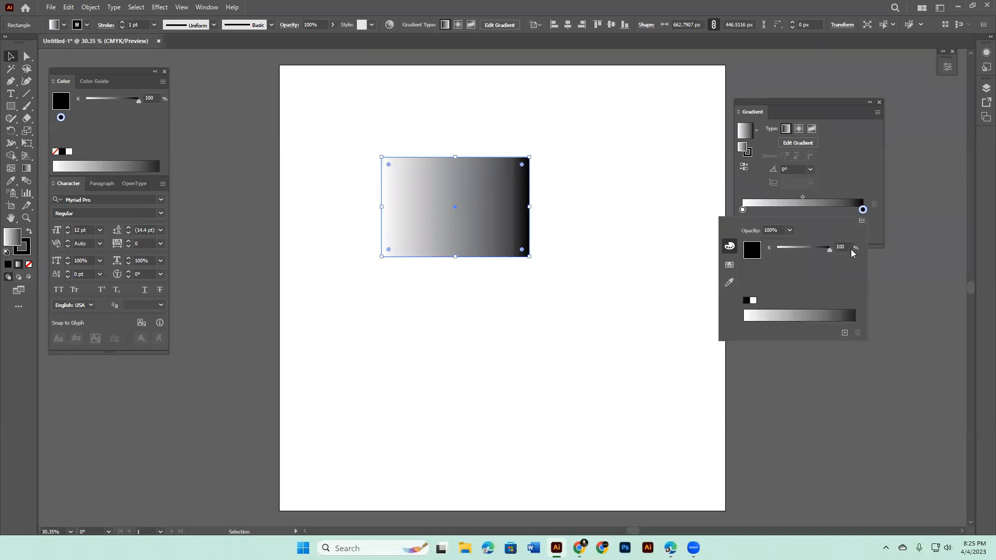
pyautogui.click(862, 221)
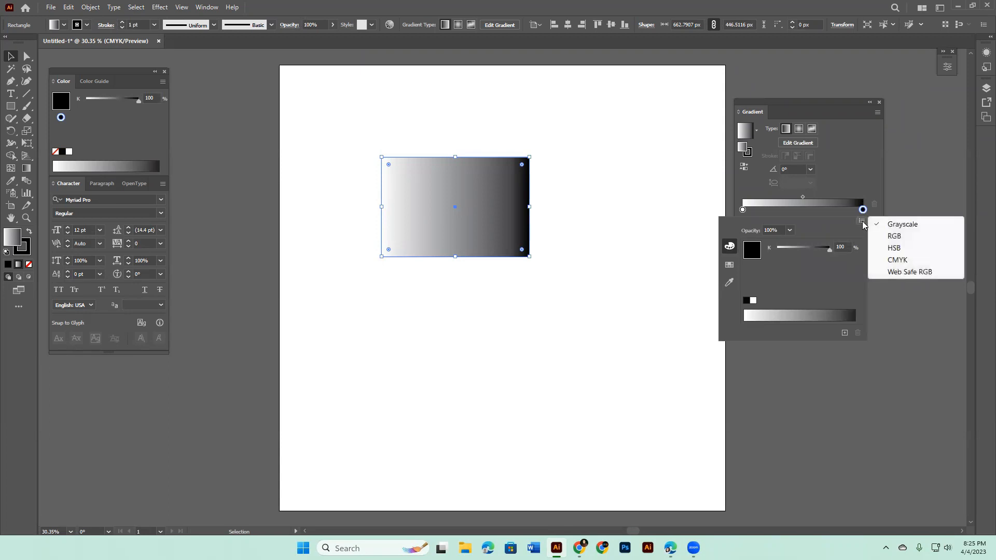
pyautogui.click(906, 237)
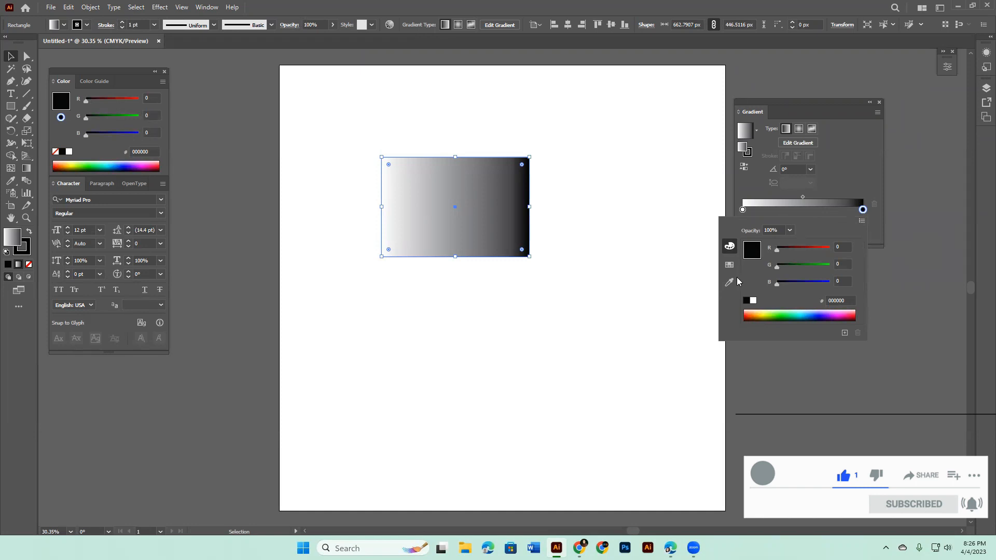
pyautogui.moveTo(779, 283); pyautogui.dragTo(822, 285)
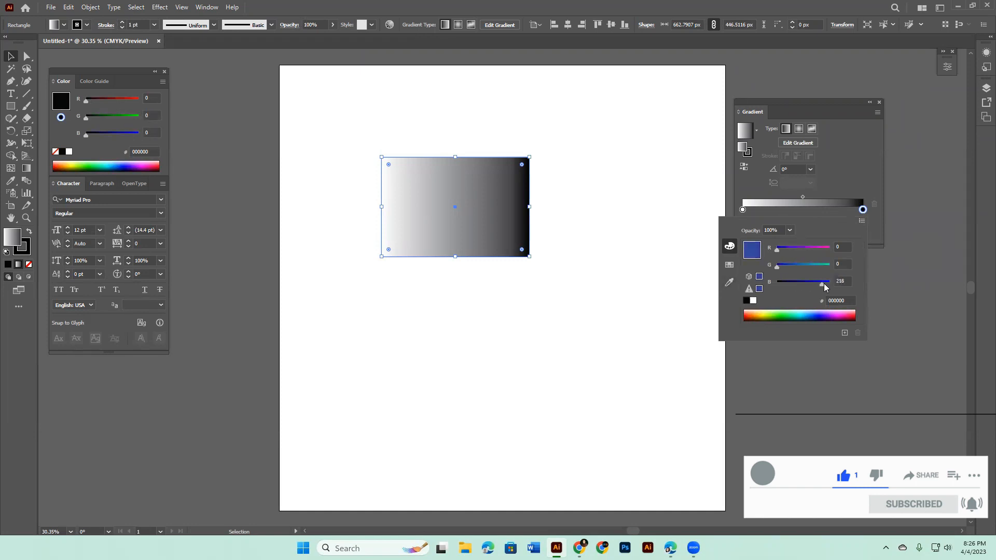
# Step: Switch the white gradient stop to RGB, pick green 0b9400 from the spectrum, and move the rectangle slightly up
pyautogui.click(742, 209)
pyautogui.doubleClick(743, 210)
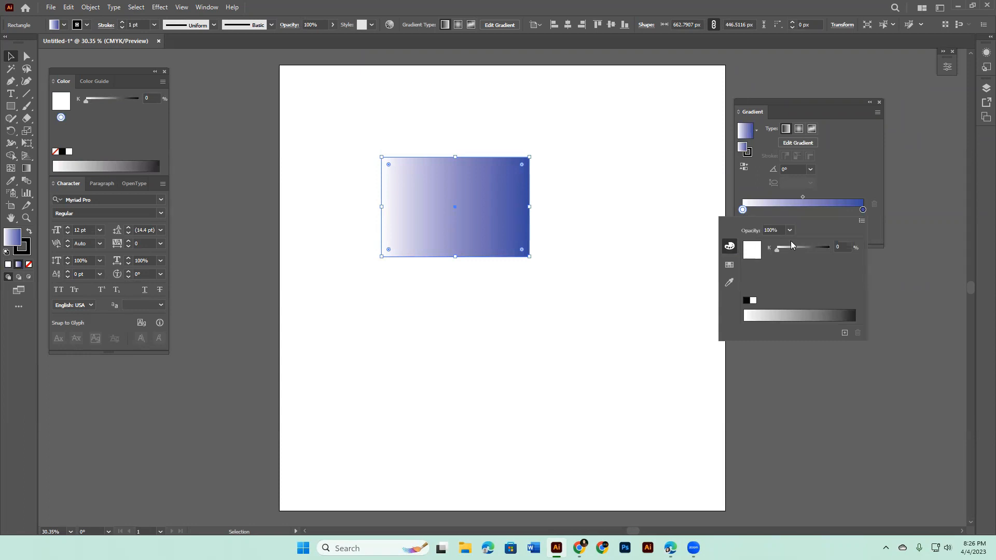
pyautogui.click(862, 221)
pyautogui.click(907, 240)
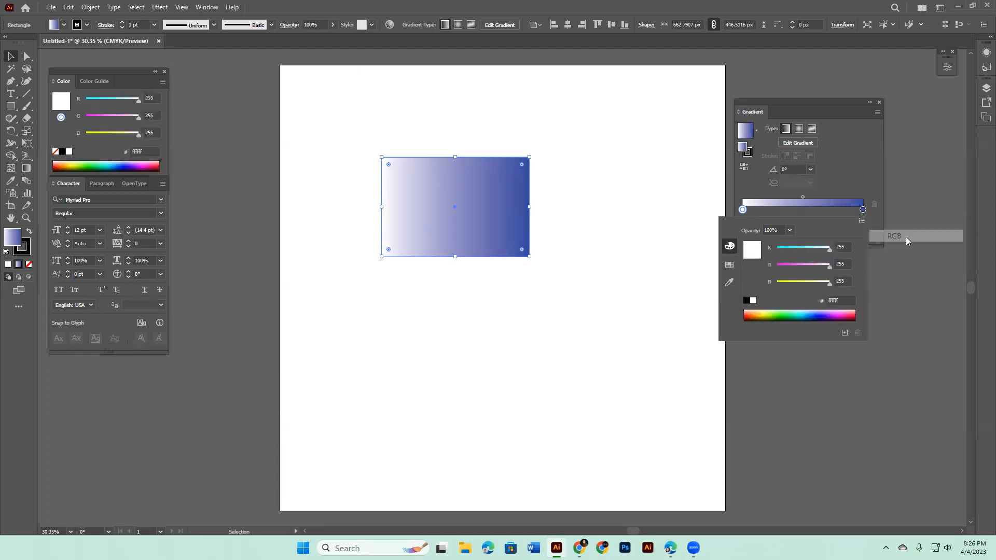
pyautogui.click(783, 314)
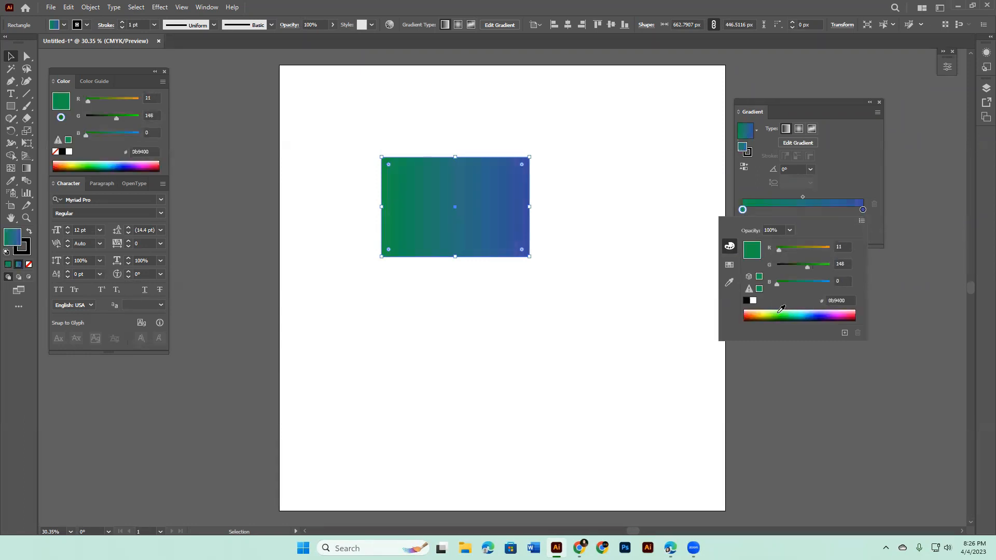
pyautogui.click(12, 56)
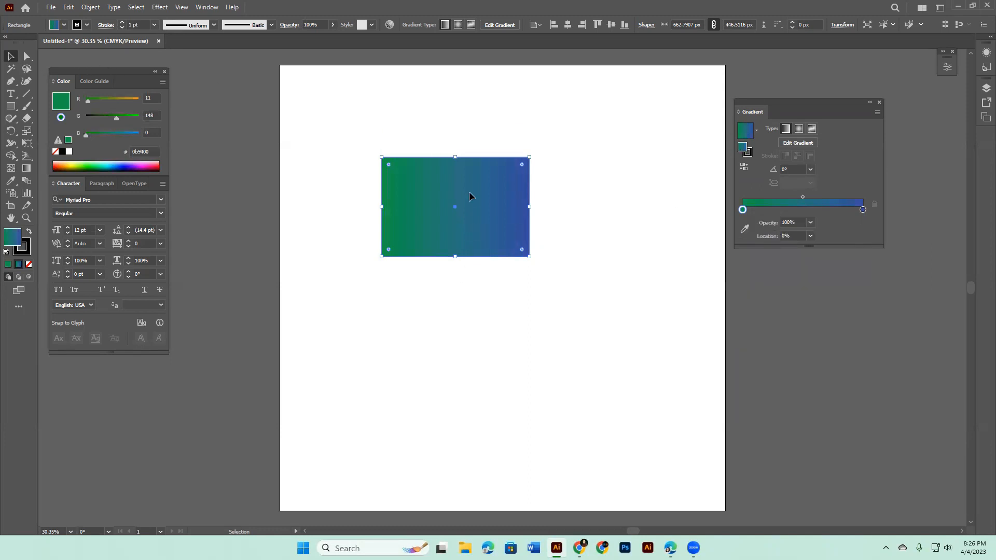
pyautogui.moveTo(469, 192); pyautogui.dragTo(471, 159)
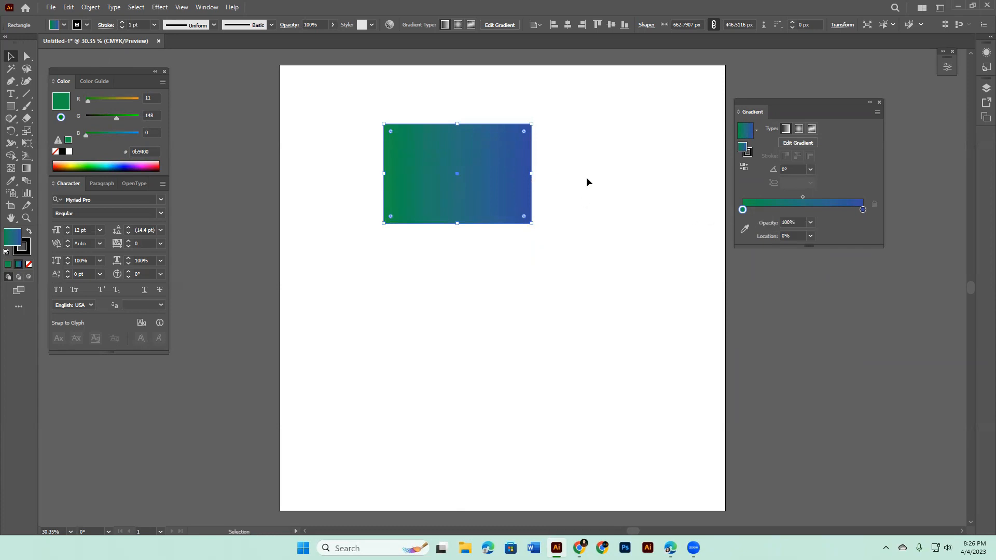
# Step: Add five intermediate stops along the gradient slider between the green and blue end stops
pyautogui.click(762, 210)
pyautogui.click(789, 211)
pyautogui.click(812, 210)
pyautogui.click(837, 210)
pyautogui.click(848, 211)
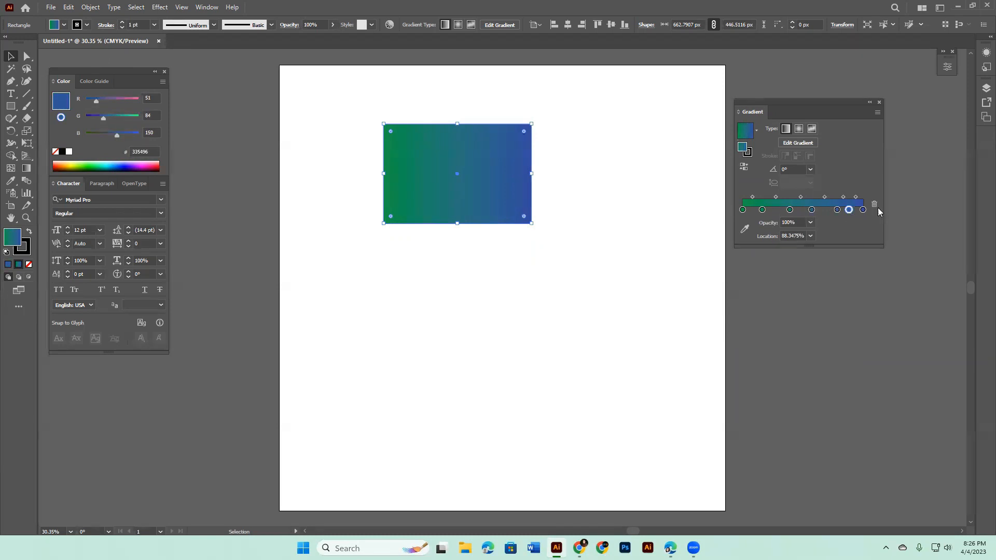
# Step: Remove the four stops nearest the blue end of the gradient and space out the remaining ones, with one at about 26%
pyautogui.click(874, 206)
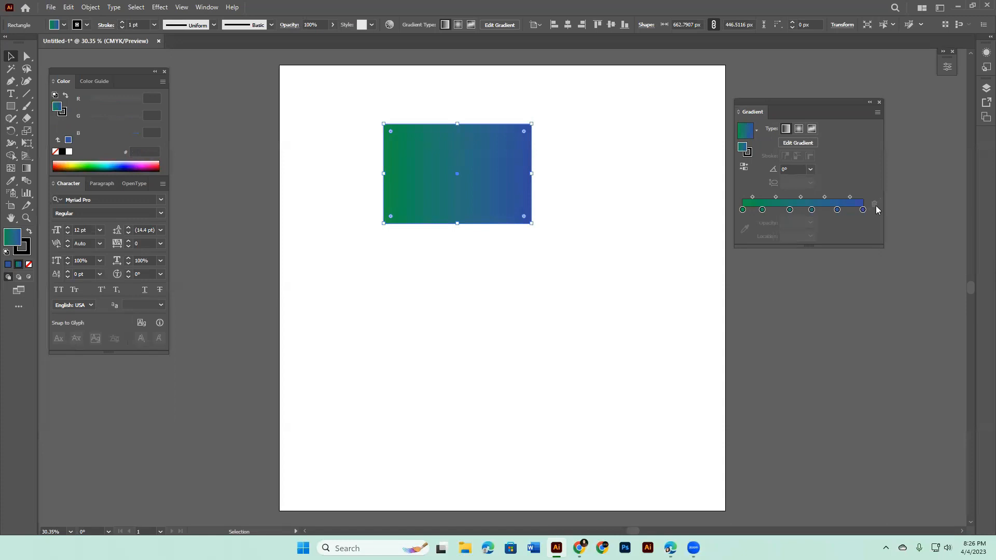
pyautogui.click(837, 210)
pyautogui.moveTo(837, 210); pyautogui.dragTo(838, 240)
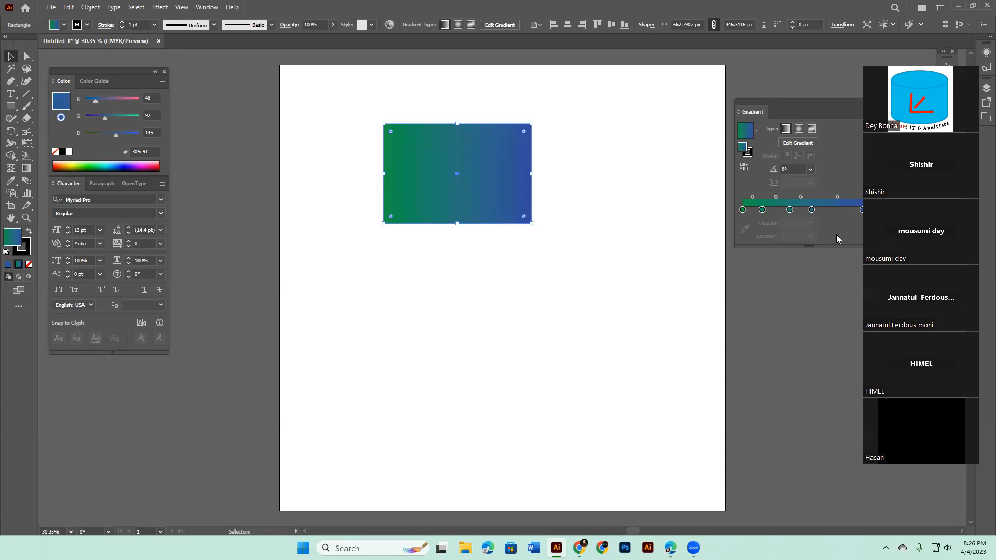
pyautogui.click(862, 210)
pyautogui.click(874, 204)
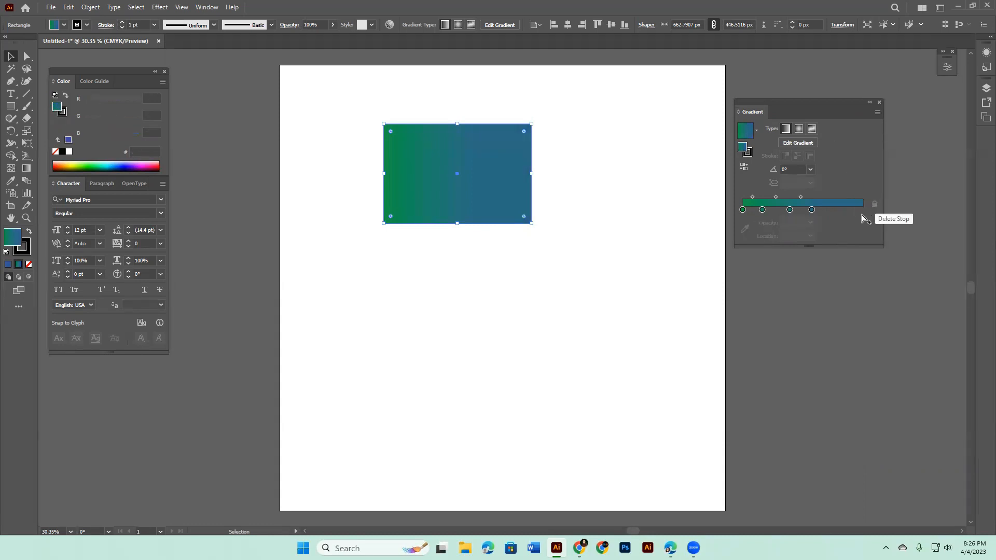
pyautogui.click(811, 210)
pyautogui.moveTo(812, 212); pyautogui.dragTo(827, 267)
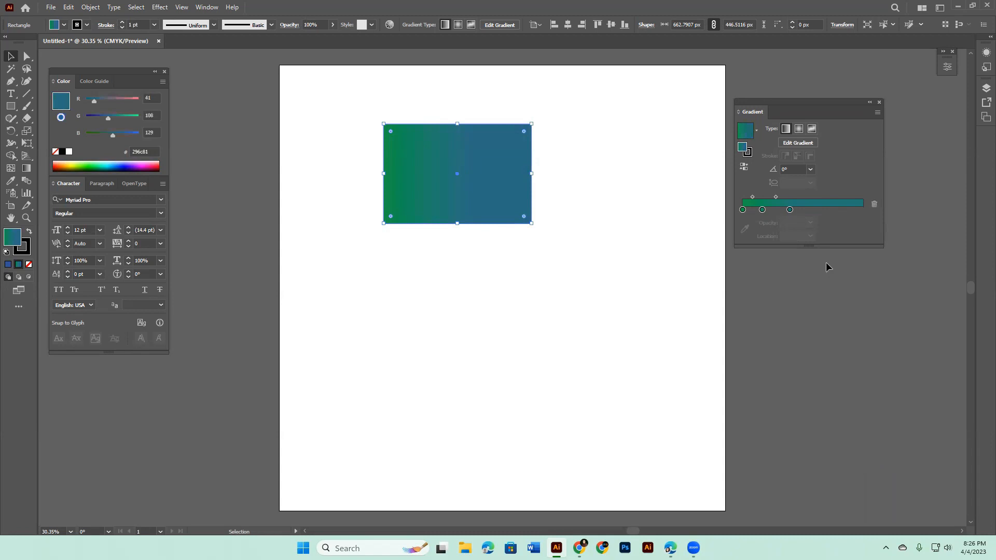
pyautogui.moveTo(790, 210); pyautogui.dragTo(851, 217)
pyautogui.moveTo(762, 209)
pyautogui.mouseDown()
pyautogui.moveTo(817, 210)
pyautogui.moveTo(748, 209)
pyautogui.moveTo(773, 210)
pyautogui.mouseUp()
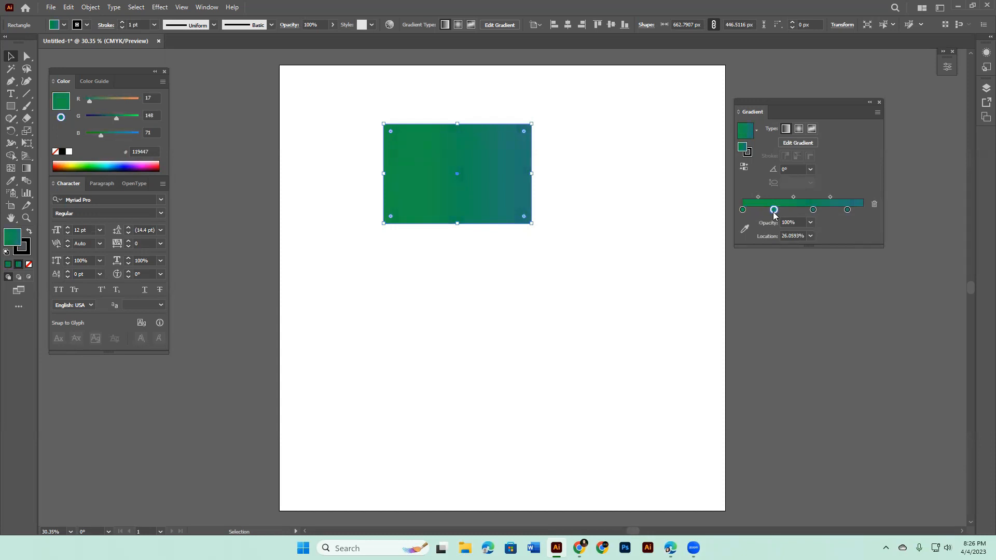
# Step: Recolour the first gradient stop to orange ff9547 by setting its red value to 255
pyautogui.click(742, 211)
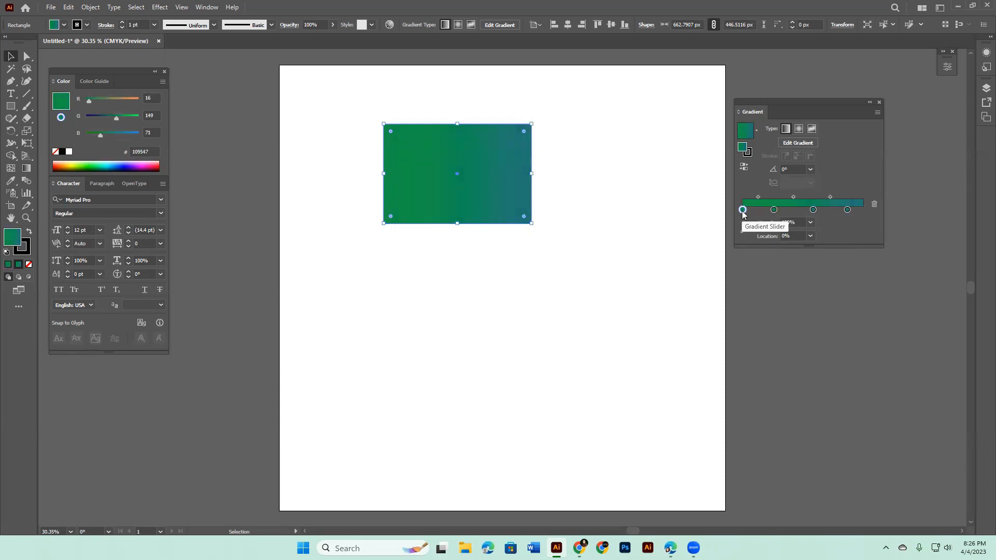
pyautogui.doubleClick(742, 211)
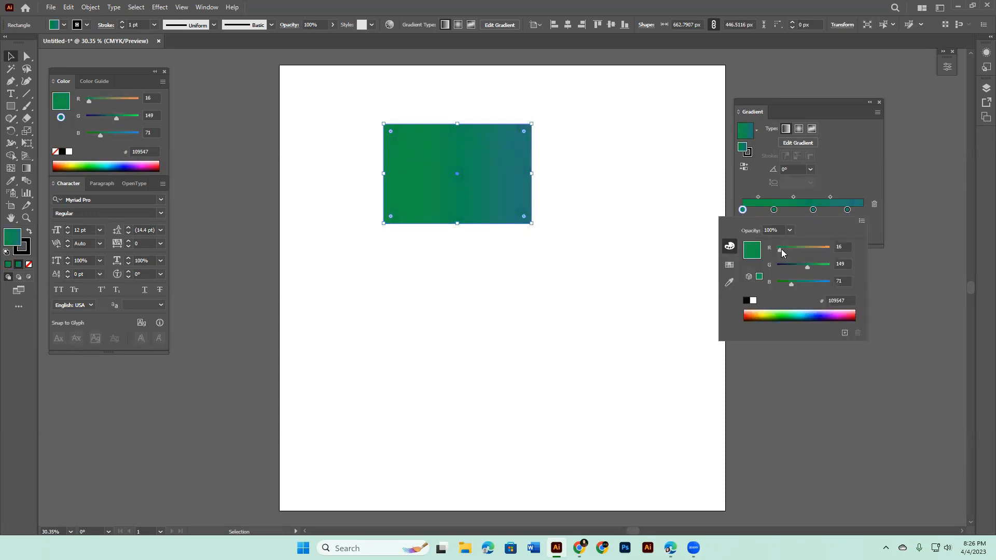
pyautogui.moveTo(779, 251); pyautogui.dragTo(851, 251)
pyautogui.click(906, 270)
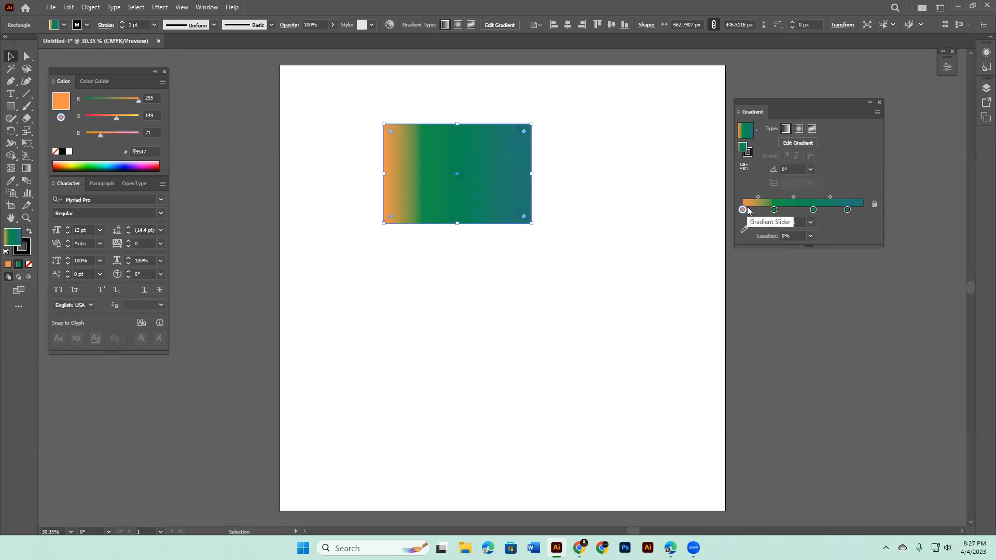
# Step: Place the last teal gradient stop at the 100% location and move the rectangle closer to the artboard's centre
pyautogui.moveTo(847, 210); pyautogui.dragTo(871, 217)
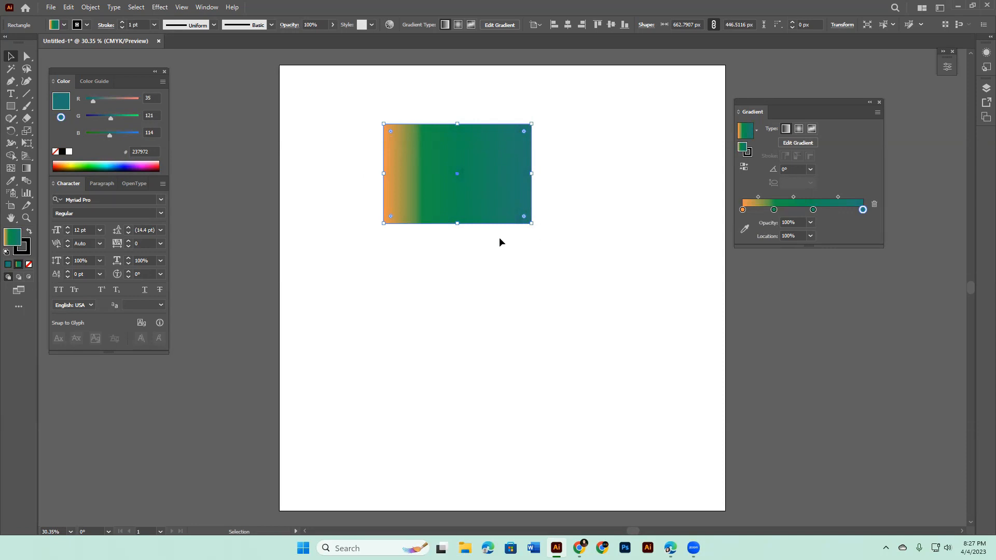
pyautogui.moveTo(457, 184); pyautogui.dragTo(501, 245)
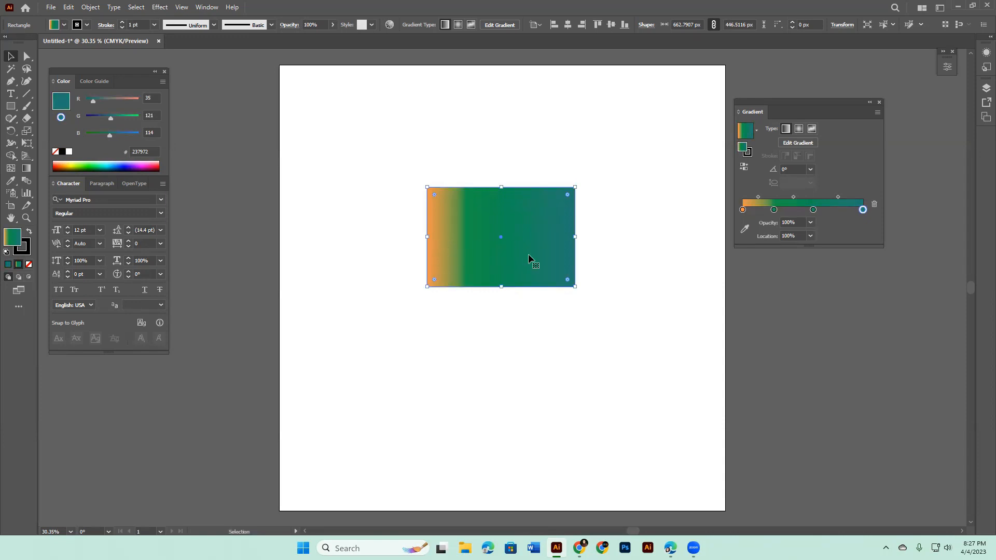
pyautogui.click(743, 210)
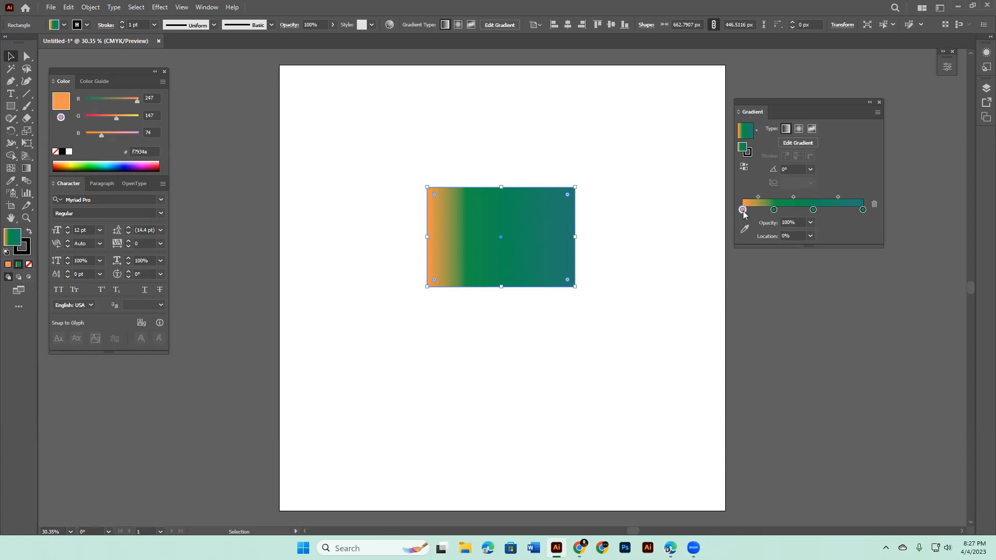
pyautogui.click(862, 210)
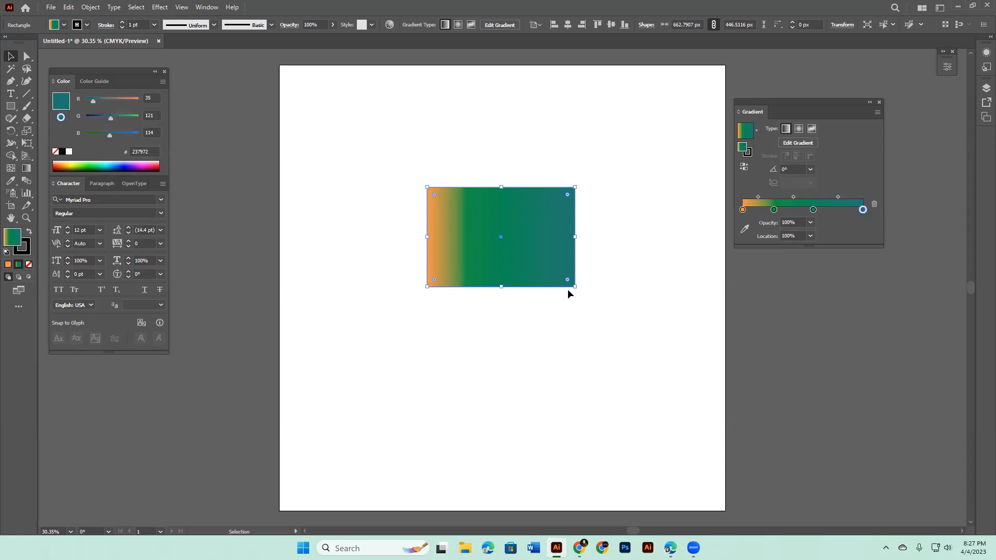
# Step: Try a location of 40% for the orange gradient stop and undo the change
pyautogui.click(742, 210)
pyautogui.click(792, 236)
pyautogui.moveTo(792, 236); pyautogui.dragTo(763, 237)
pyautogui.write('4')
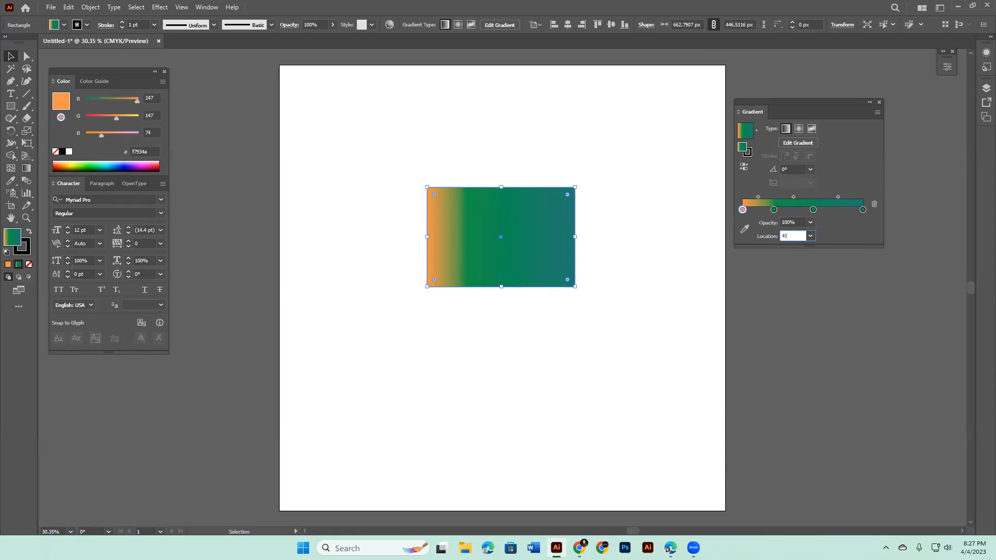
pyautogui.write('0')
pyautogui.press('Return')
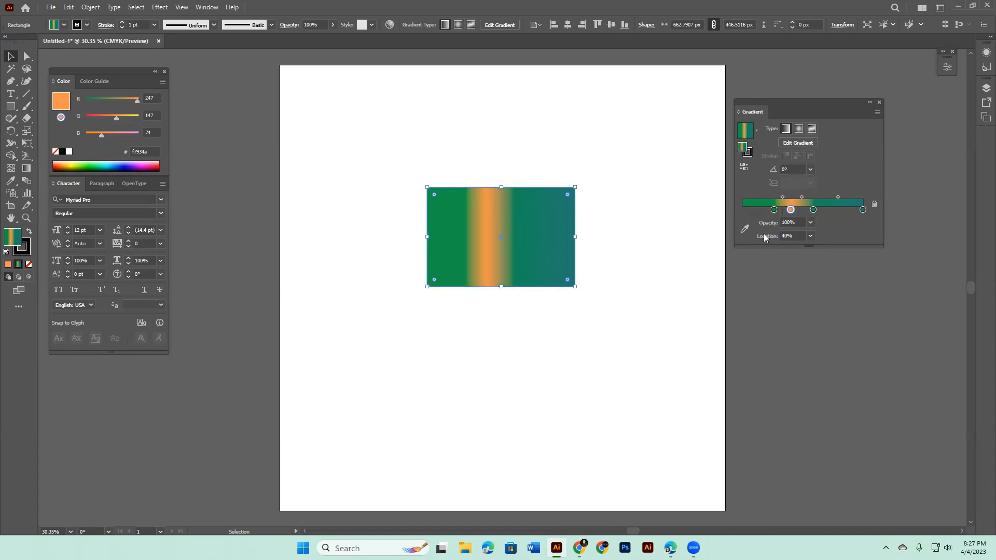
pyautogui.hotkey('ctrl', 'z')
# Step: Set the third gradient stop's green value to 255, giving the colour 1aff59, and nudge it to about 58%
pyautogui.click(813, 211)
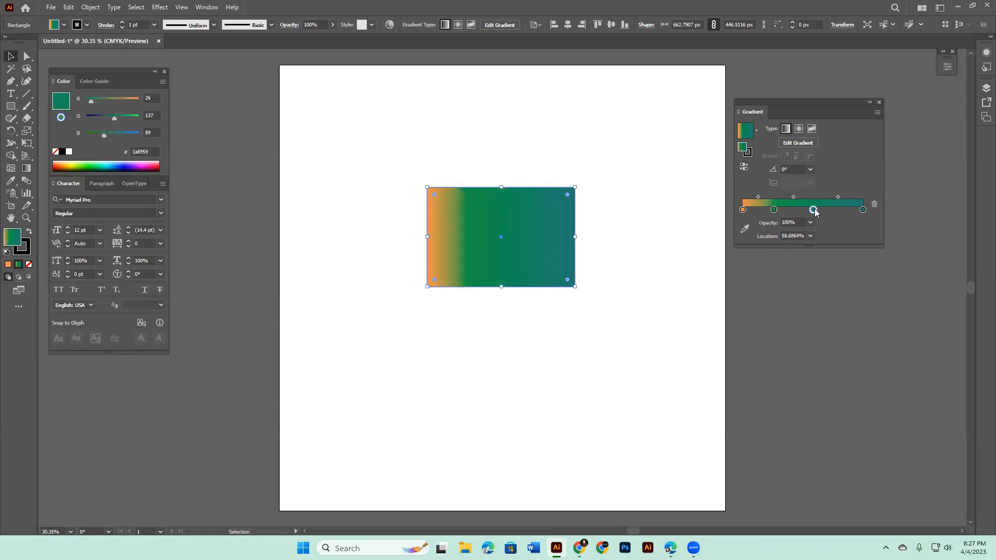
pyautogui.doubleClick(814, 210)
pyautogui.moveTo(807, 267); pyautogui.dragTo(846, 273)
pyautogui.click(900, 313)
pyautogui.moveTo(813, 213); pyautogui.dragTo(812, 214)
# Step: Try a location of 30% for the light green gradient stop and undo the change
pyautogui.click(798, 236)
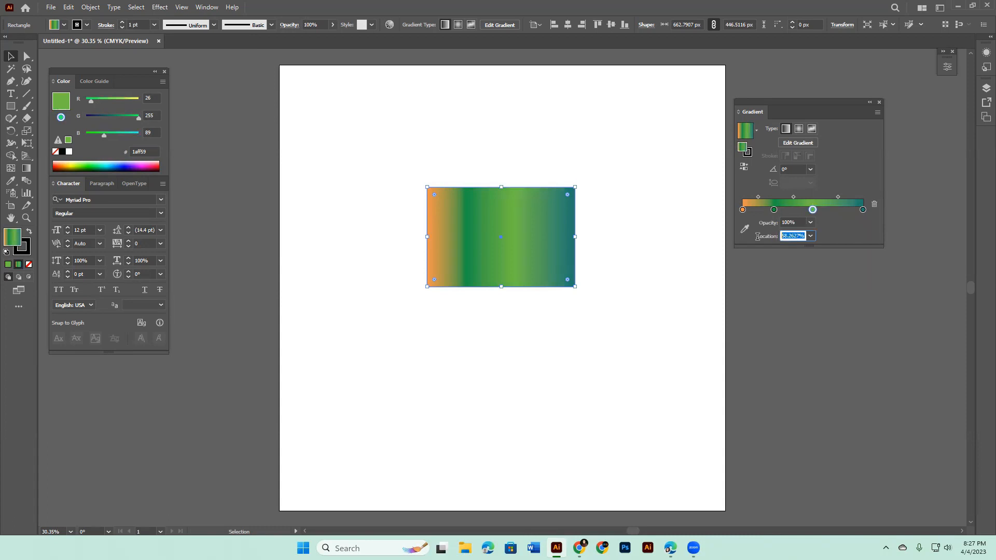
pyautogui.write('30')
pyautogui.press('Return')
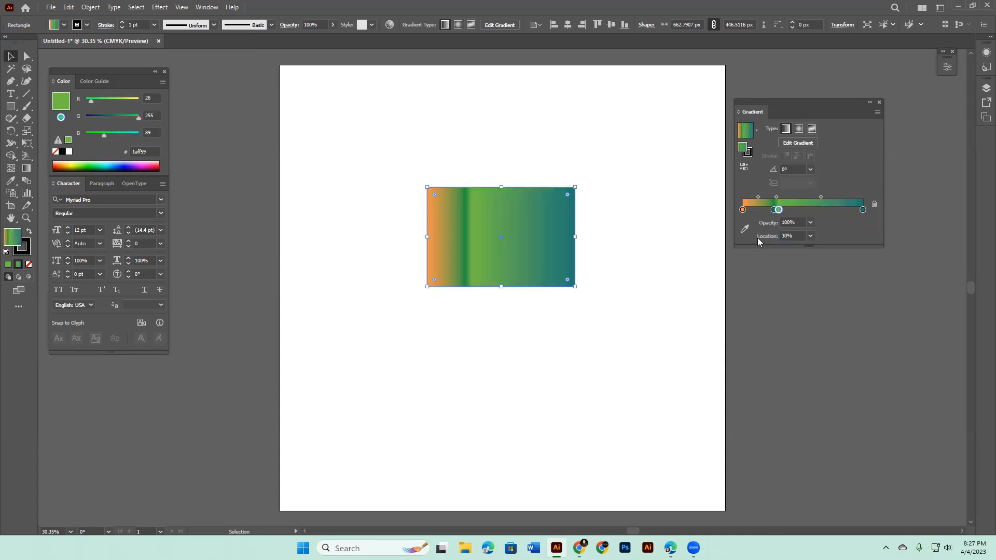
pyautogui.hotkey('ctrl', 'z')
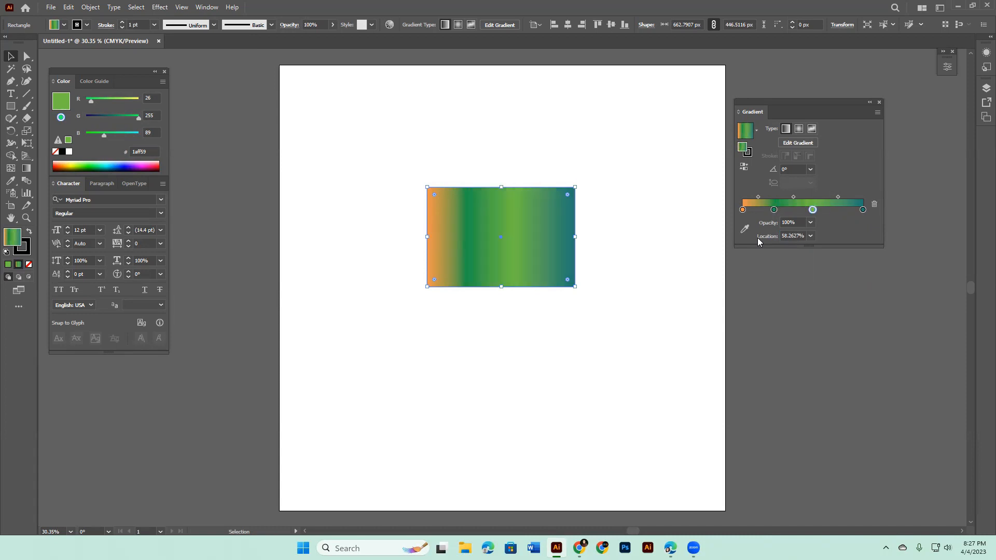
# Step: Shift the dark green second stop to about 29% and recolour it with the yellow swatch (fff200)
pyautogui.moveTo(777, 210); pyautogui.dragTo(795, 248)
pyautogui.moveTo(773, 209)
pyautogui.mouseDown()
pyautogui.moveTo(764, 209)
pyautogui.moveTo(776, 209)
pyautogui.mouseUp()
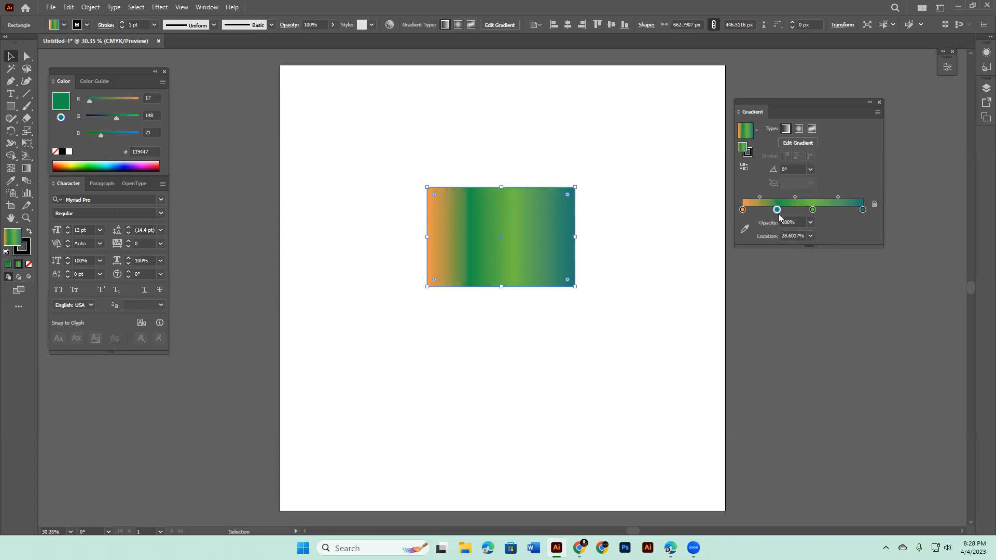
pyautogui.doubleClick(777, 209)
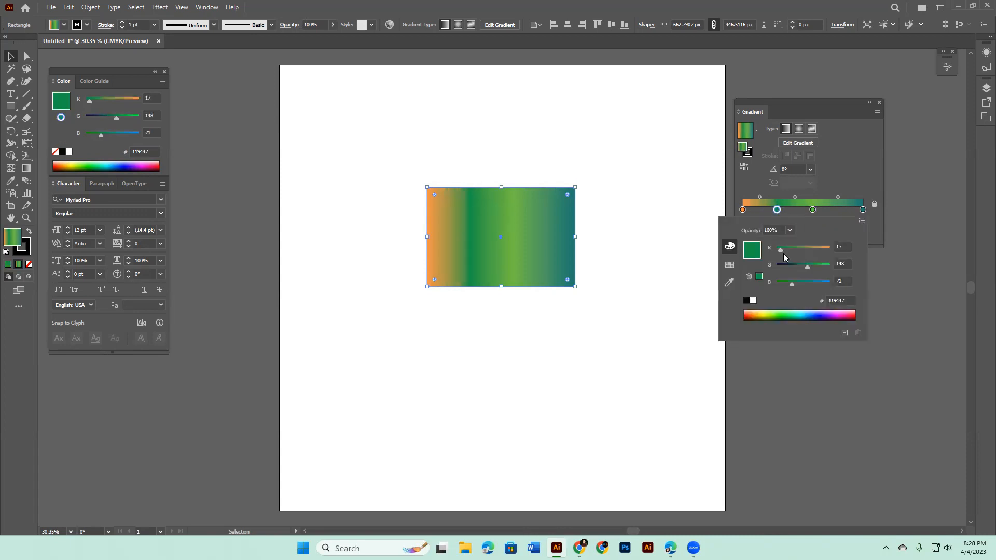
pyautogui.click(729, 265)
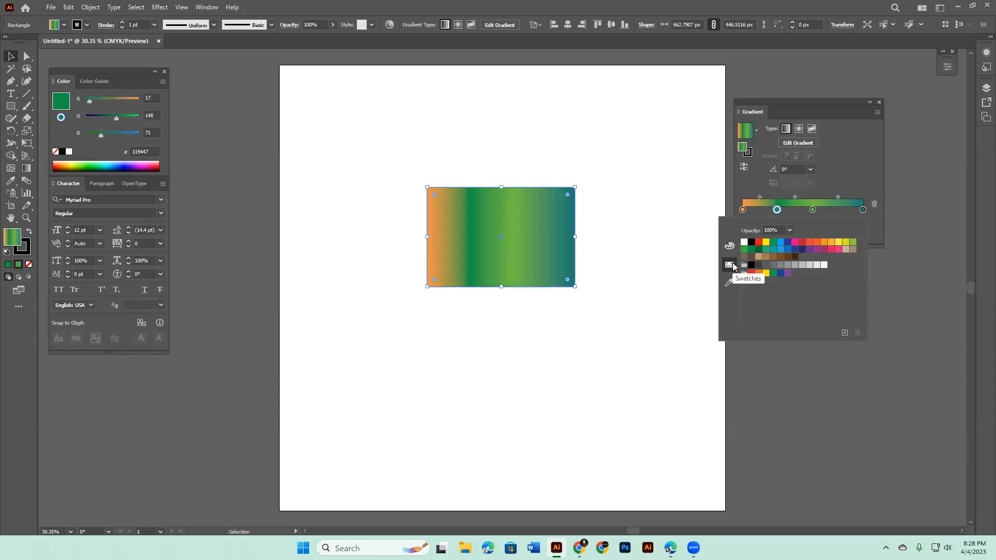
pyautogui.click(765, 242)
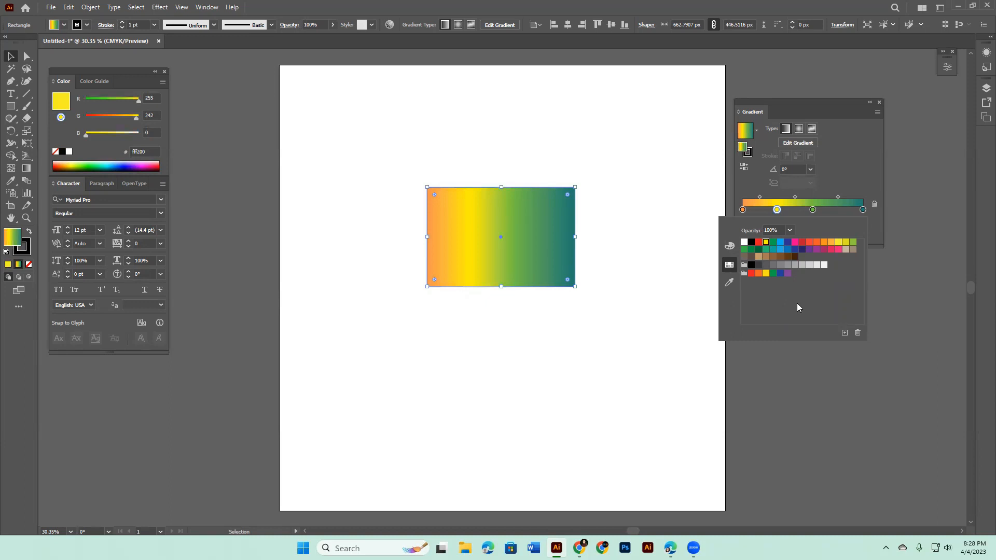
pyautogui.click(828, 468)
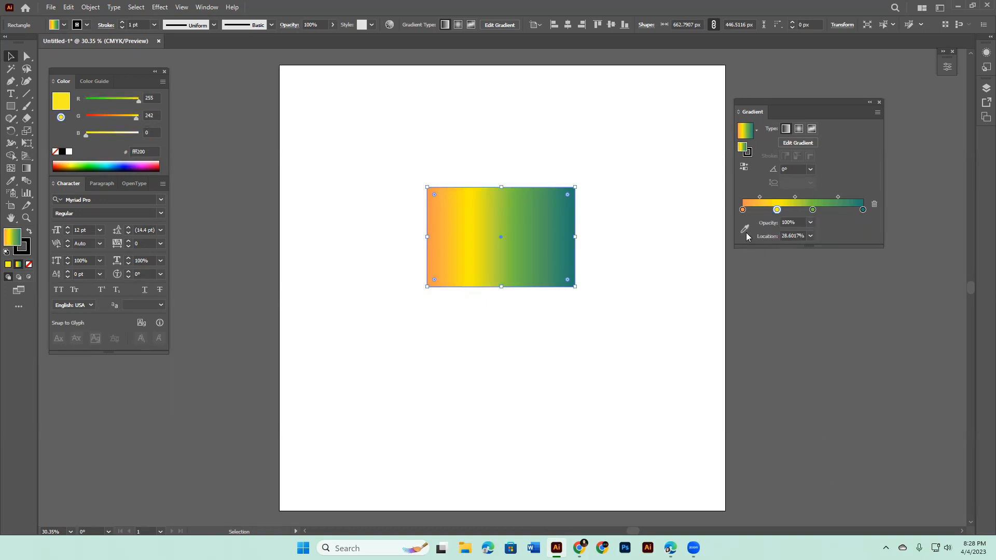
# Step: Move the light green stop to about 72% and the midpoint between the orange and yellow stops to about 41%
pyautogui.moveTo(813, 211); pyautogui.dragTo(831, 213)
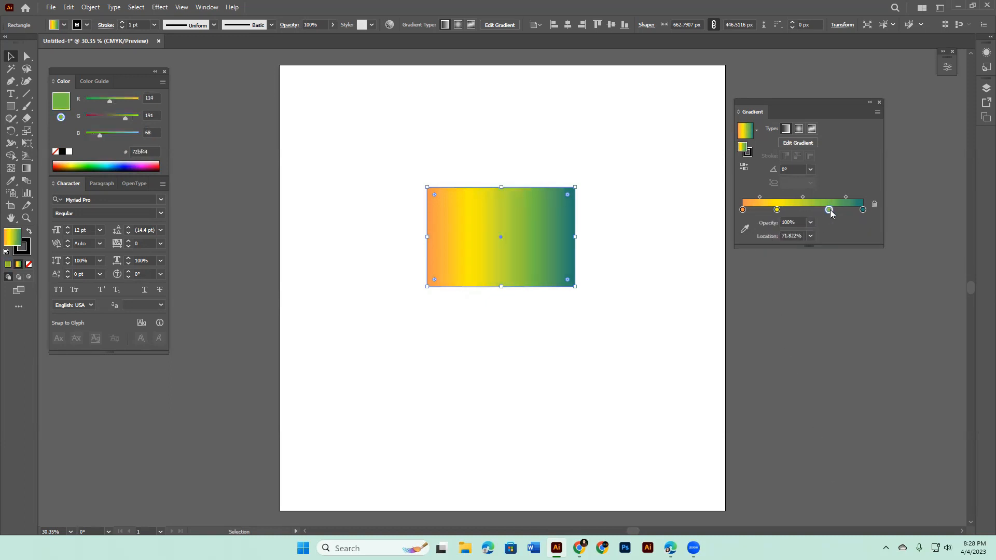
pyautogui.click(759, 199)
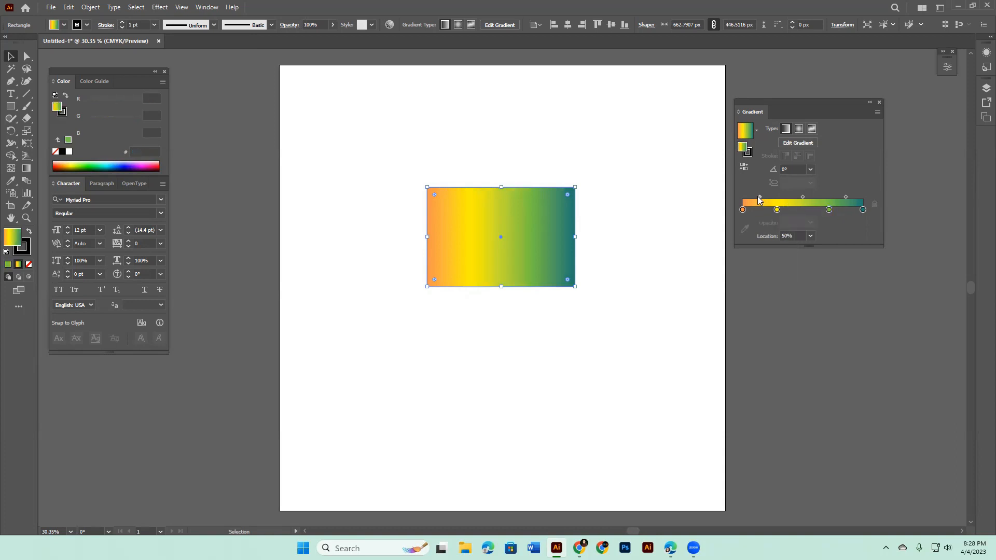
pyautogui.moveTo(760, 198); pyautogui.dragTo(758, 199)
pyautogui.click(742, 210)
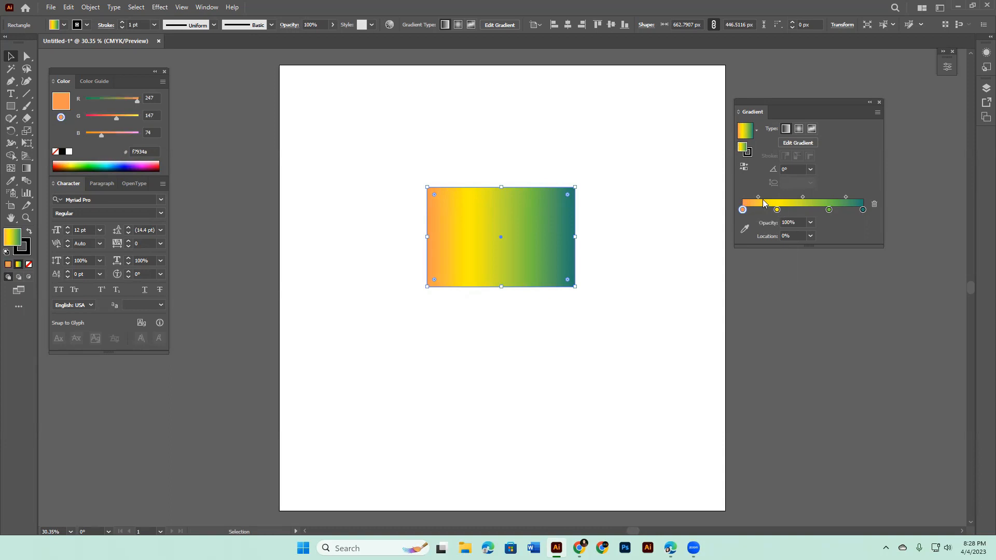
pyautogui.click(758, 199)
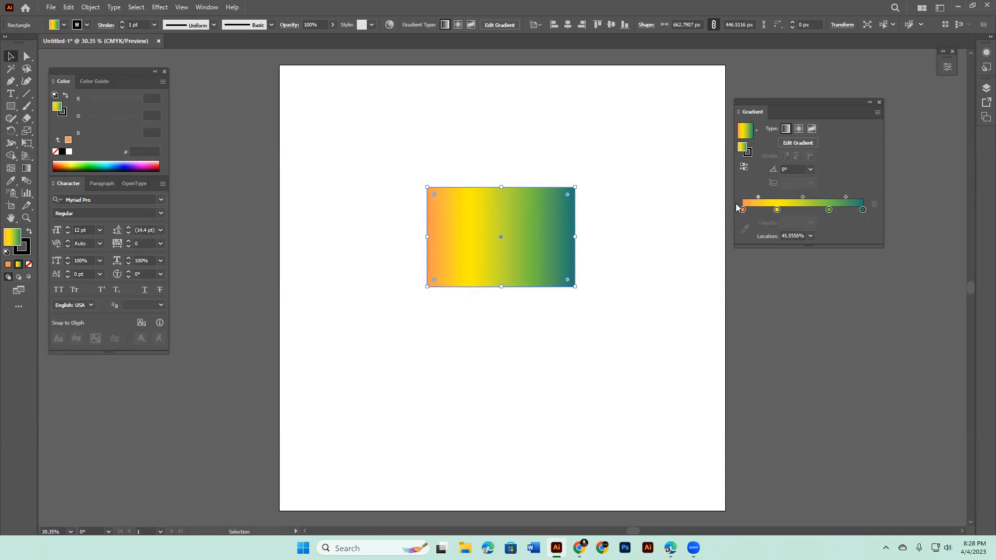
pyautogui.moveTo(757, 199)
pyautogui.mouseDown()
pyautogui.moveTo(747, 202)
pyautogui.moveTo(767, 202)
pyautogui.moveTo(756, 202)
pyautogui.mouseUp()
# Step: Redraw the rectangle's linear gradient with the Gradient tool along both diagonals, top to bottom, and finally almost horizontally from left to right beyond its edges
pyautogui.click(28, 170)
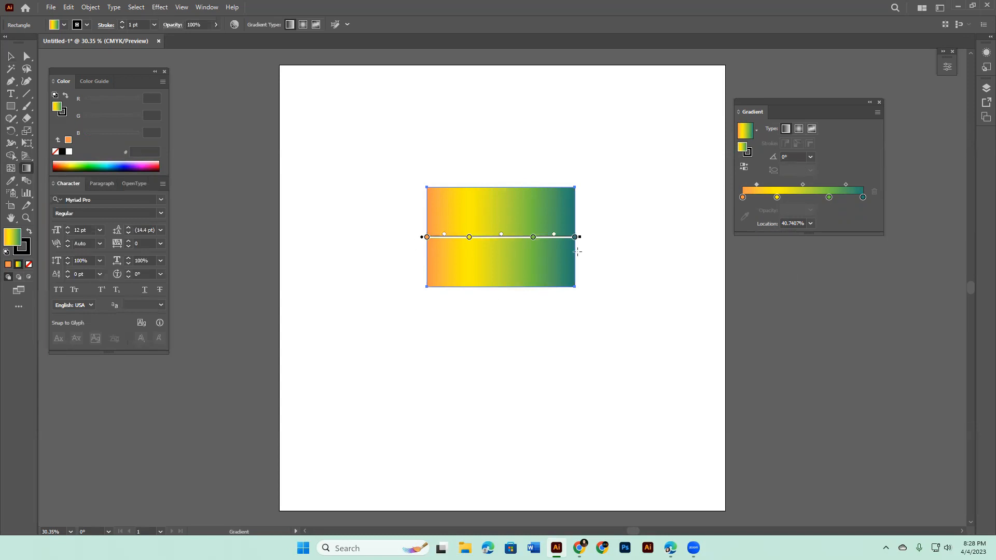
pyautogui.moveTo(404, 164); pyautogui.dragTo(595, 306)
pyautogui.moveTo(599, 169); pyautogui.dragTo(423, 291)
pyautogui.moveTo(505, 151); pyautogui.dragTo(493, 344)
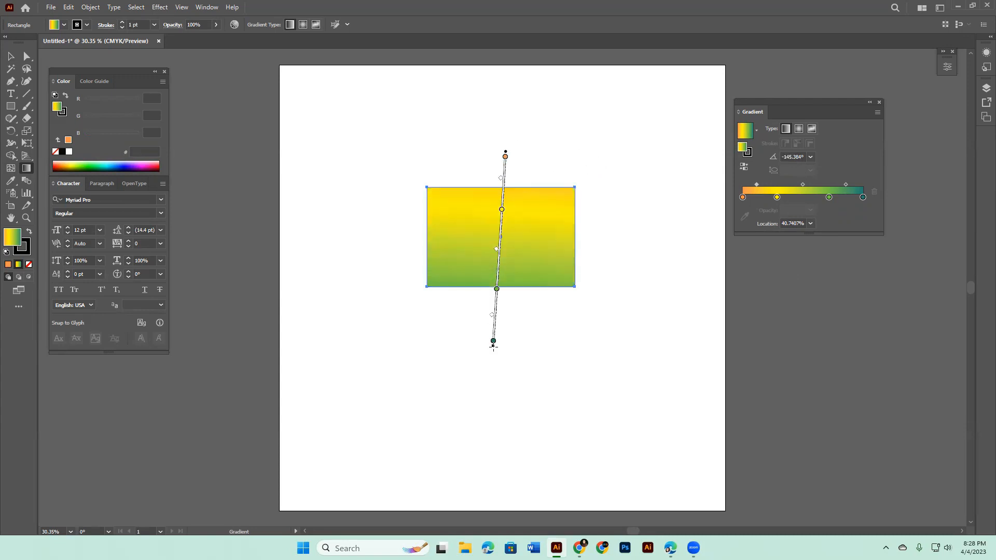
pyautogui.moveTo(396, 237); pyautogui.dragTo(660, 244)
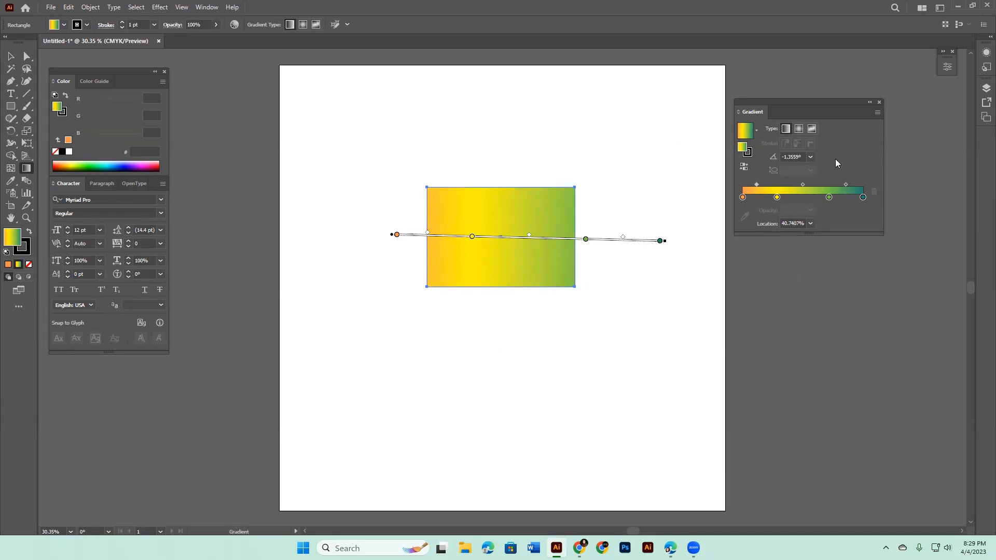
# Step: Try the preset gradient angles -60°, -120° and 150° on the rectangle's fill
pyautogui.click(811, 157)
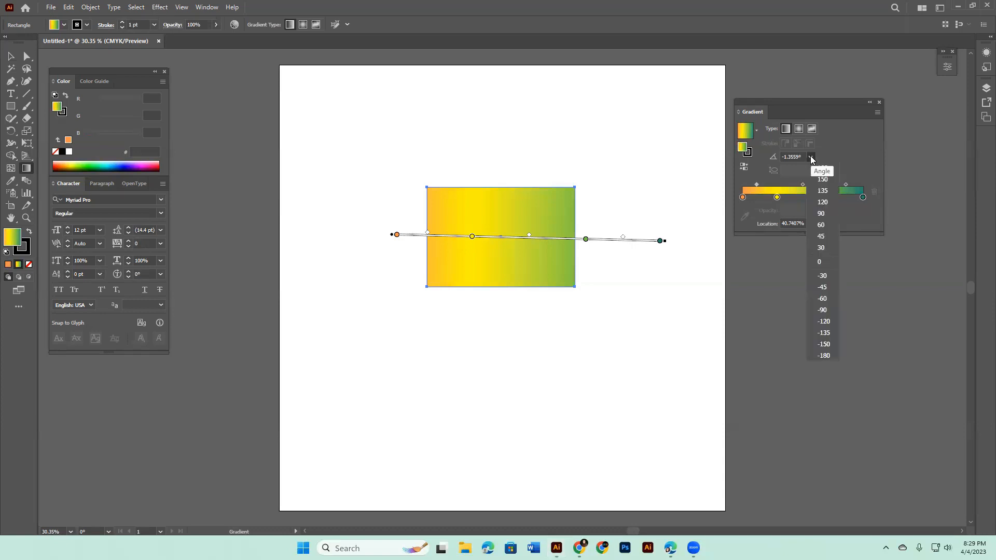
pyautogui.click(816, 293)
pyautogui.click(810, 157)
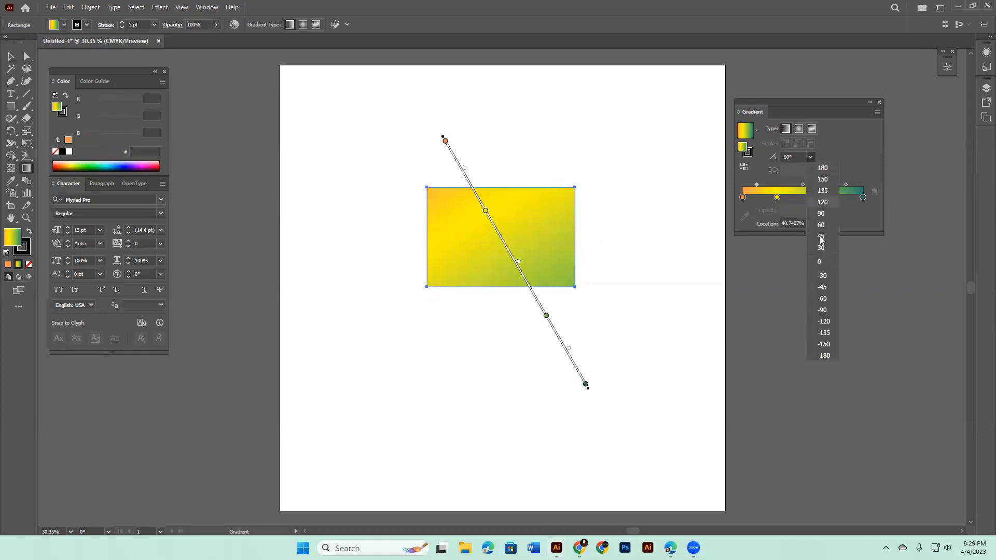
pyautogui.click(825, 324)
pyautogui.click(810, 157)
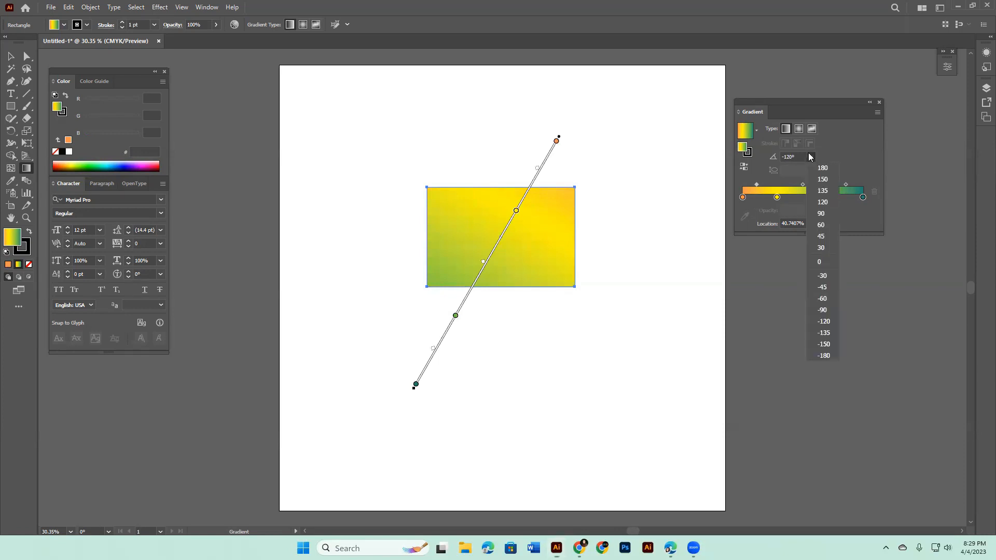
pyautogui.click(828, 180)
# Step: Redraw the gradient downward across the rectangle at about -71°, then shift the yellow stop slightly toward green and the orange stop to about 13%
pyautogui.moveTo(475, 146)
pyautogui.mouseDown()
pyautogui.moveTo(550, 404)
pyautogui.moveTo(543, 357)
pyautogui.mouseUp()
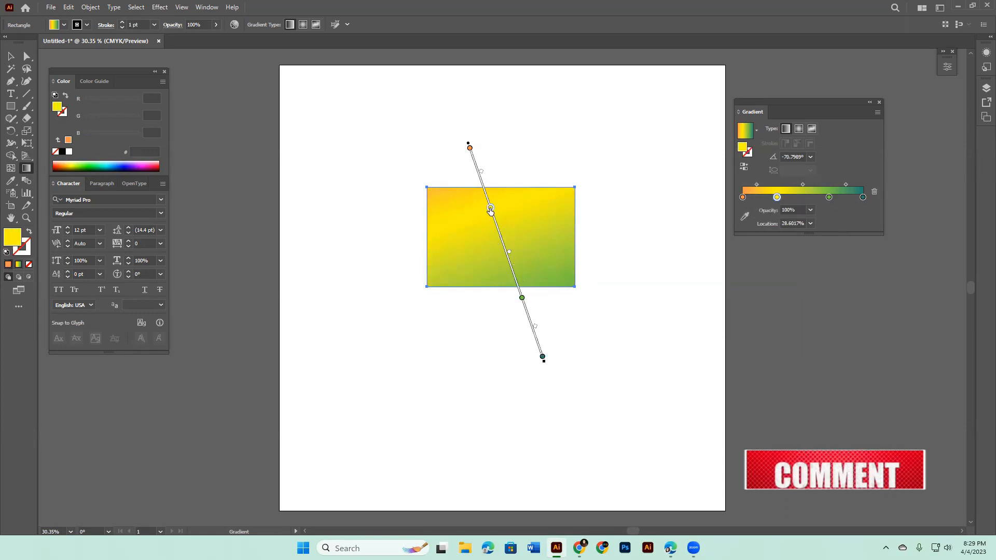
pyautogui.moveTo(490, 204)
pyautogui.mouseDown()
pyautogui.moveTo(511, 260)
pyautogui.moveTo(493, 218)
pyautogui.mouseUp()
pyautogui.moveTo(468, 149); pyautogui.dragTo(479, 175)
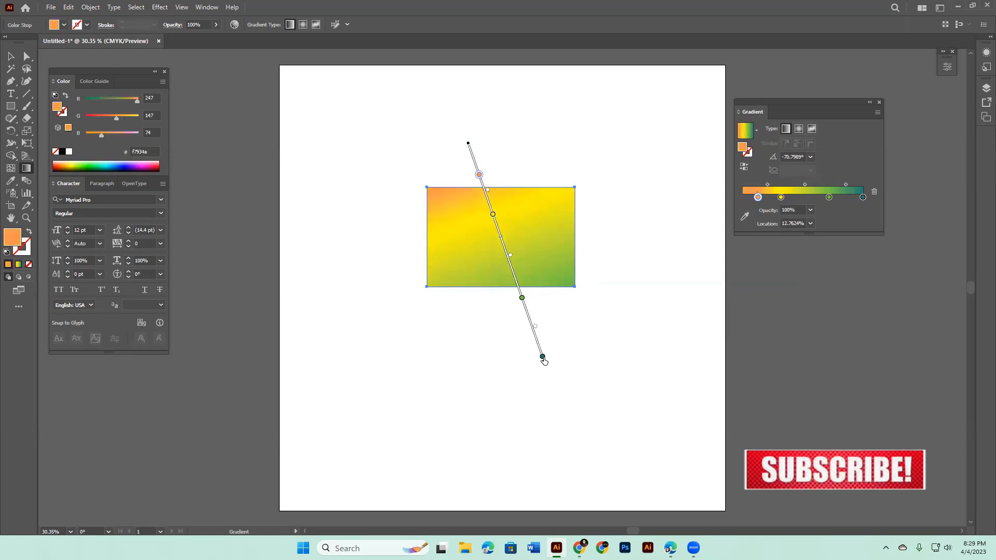